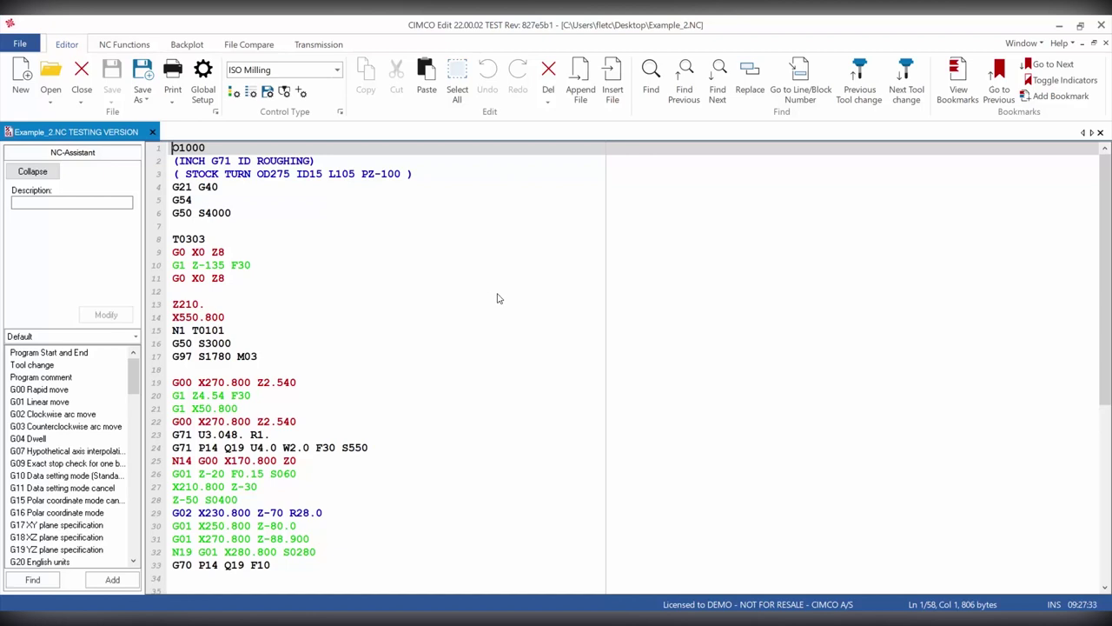
# Set the program's control type to Haas Turning and select Haas Turning in the global setup's machine configuration
pyautogui.click(336, 71)
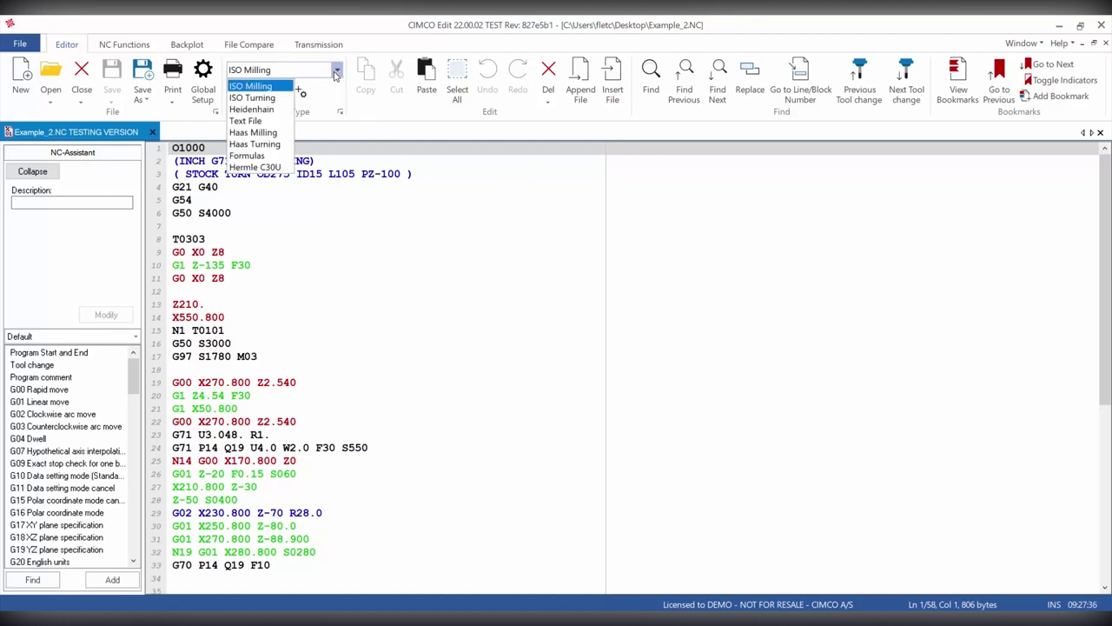
pyautogui.click(264, 146)
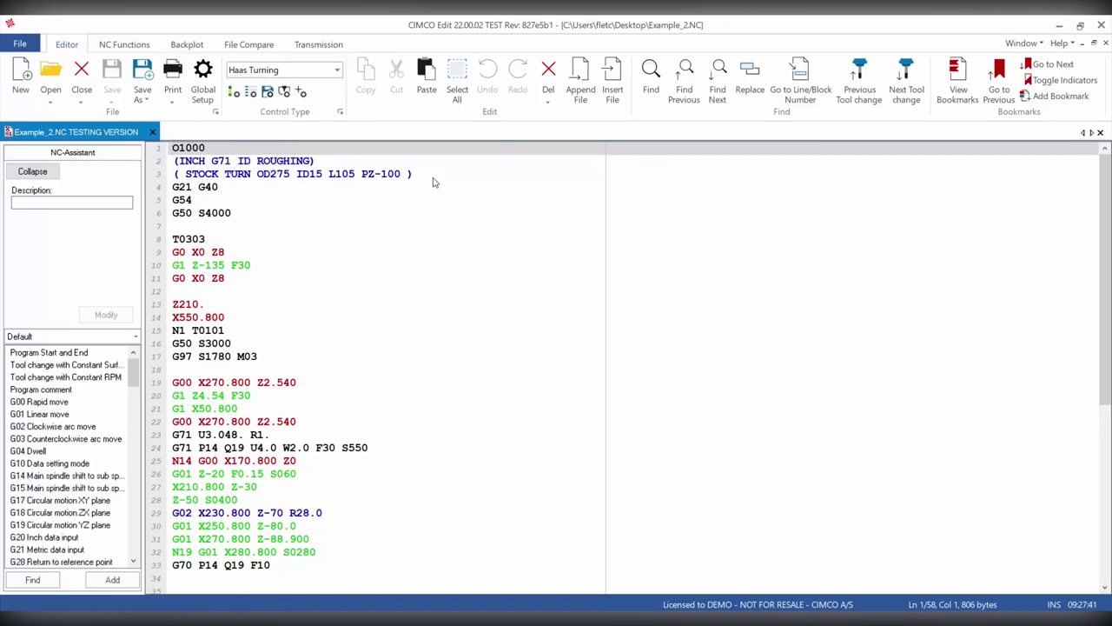
pyautogui.click(207, 81)
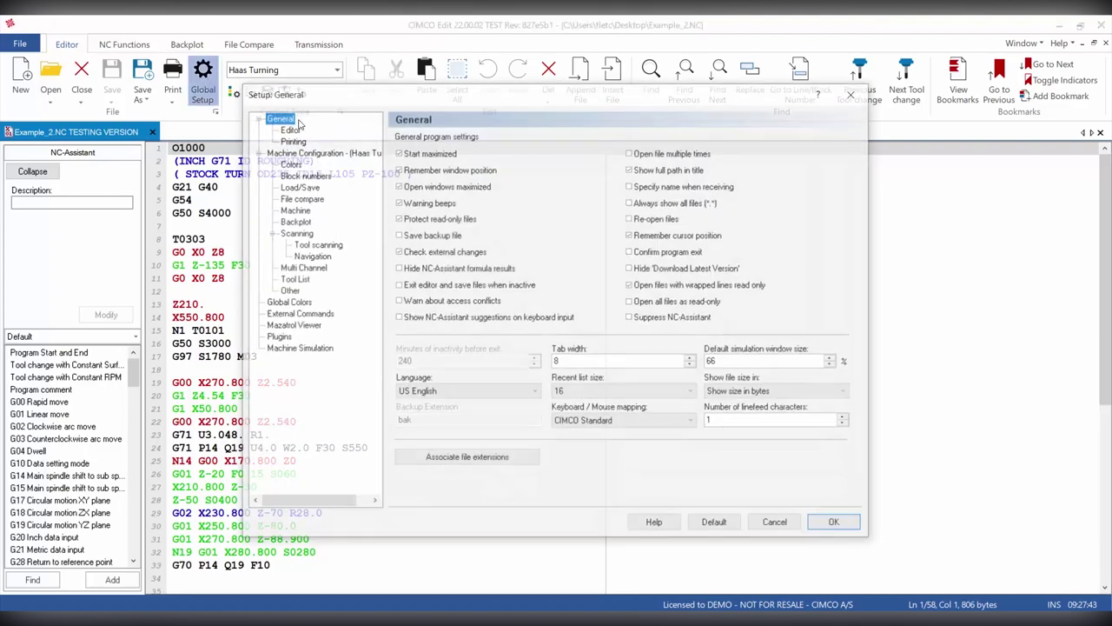
pyautogui.click(329, 153)
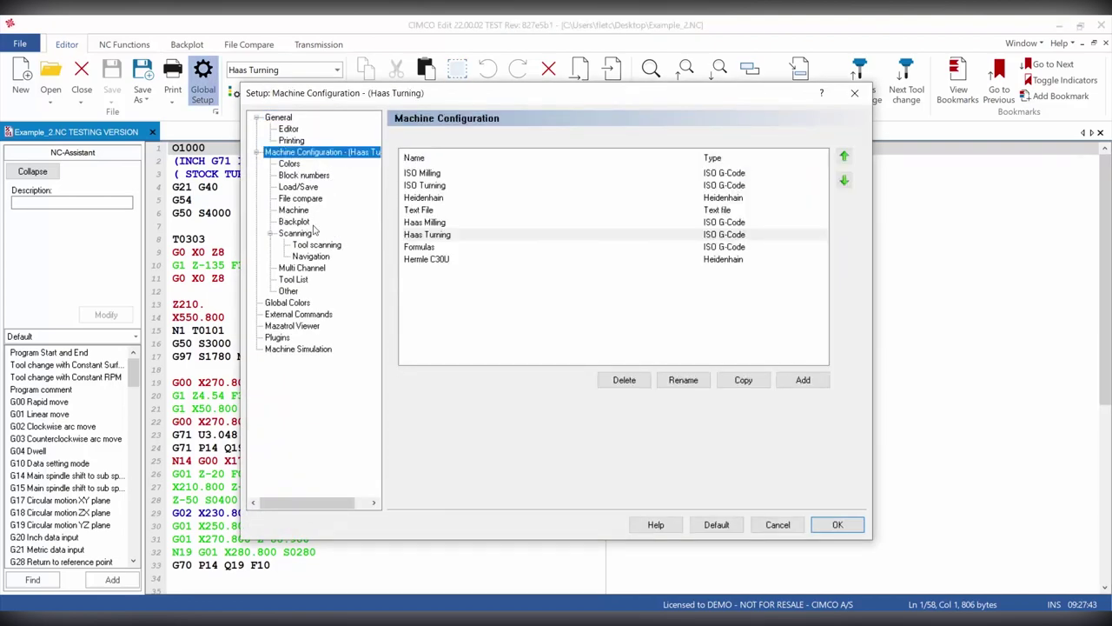
pyautogui.click(417, 237)
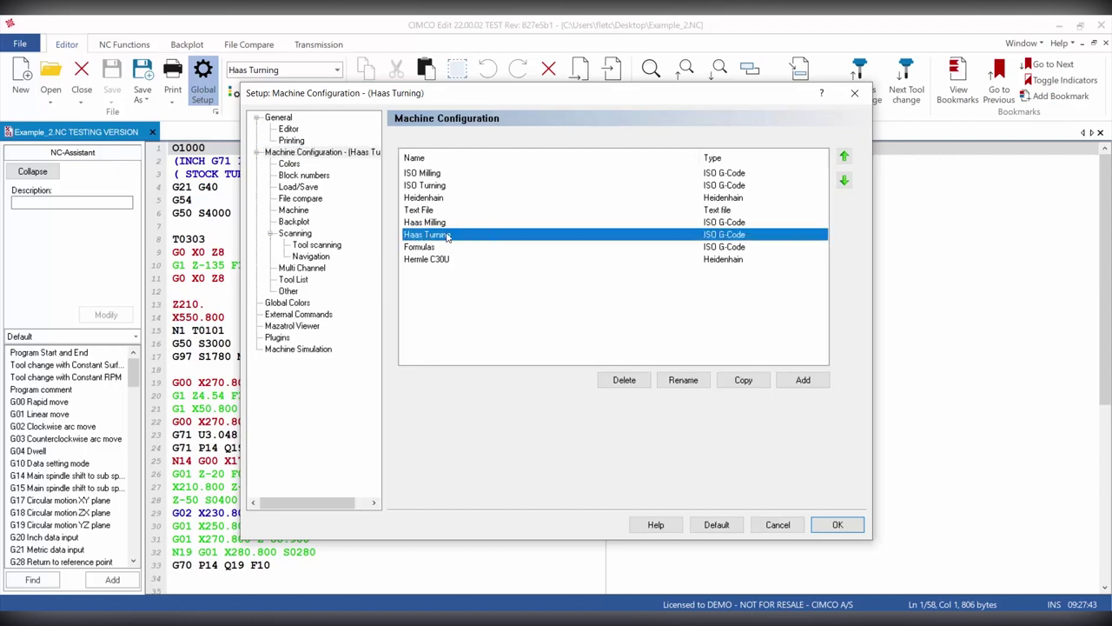
# Configure the Haas Turning backplot to use the Haas Lathe NGC 96-8910J control type and the Lathe machine type
pyautogui.click(294, 222)
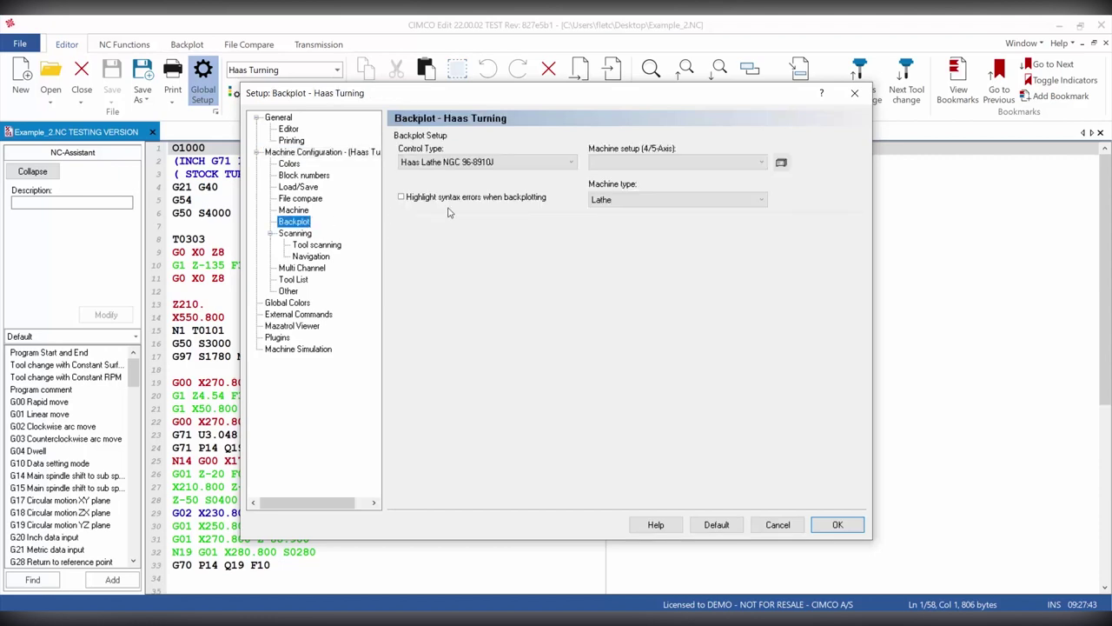
pyautogui.click(565, 164)
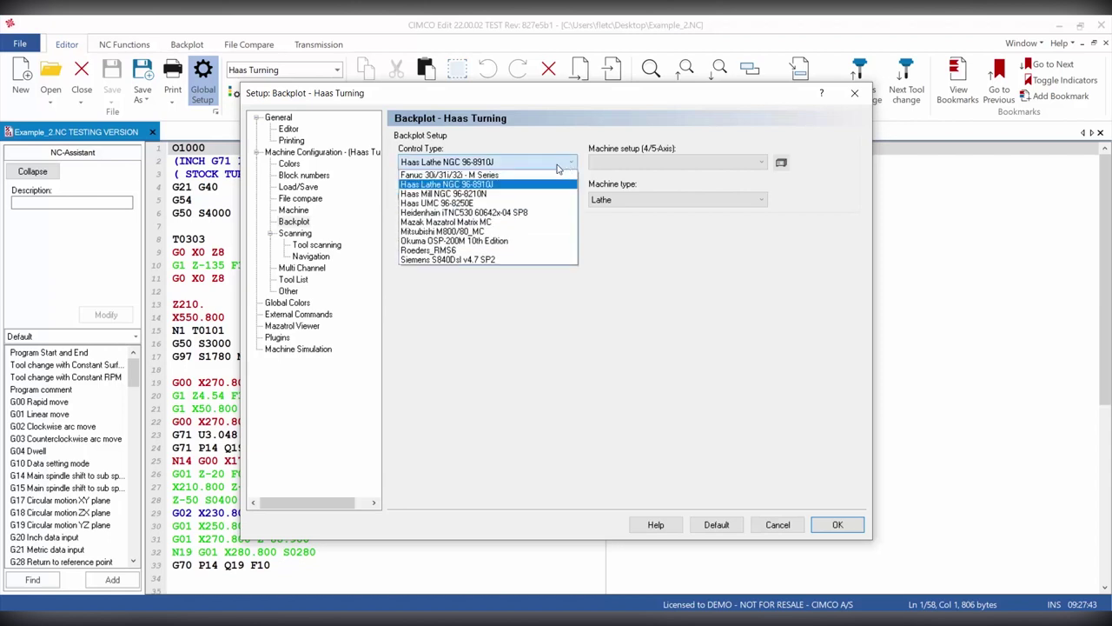
pyautogui.click(479, 186)
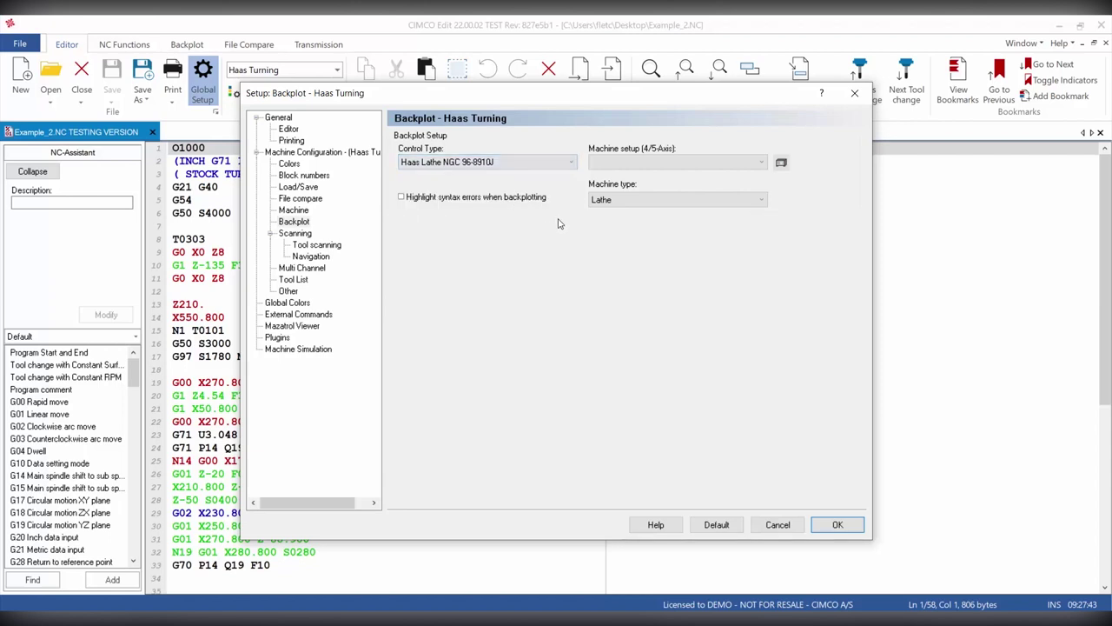
pyautogui.click(745, 201)
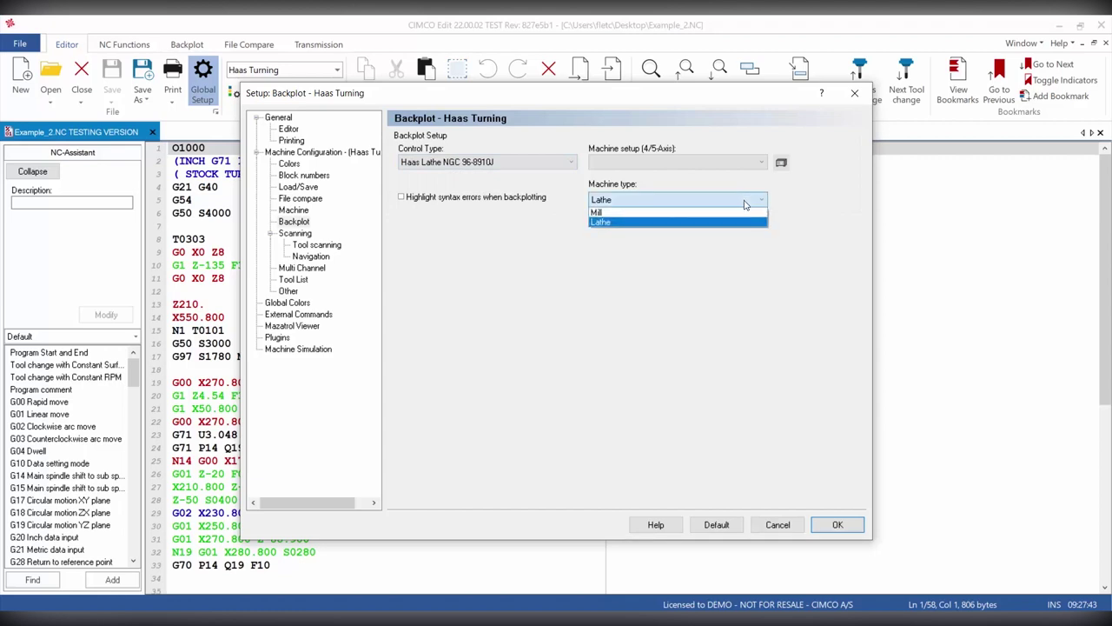
pyautogui.click(745, 222)
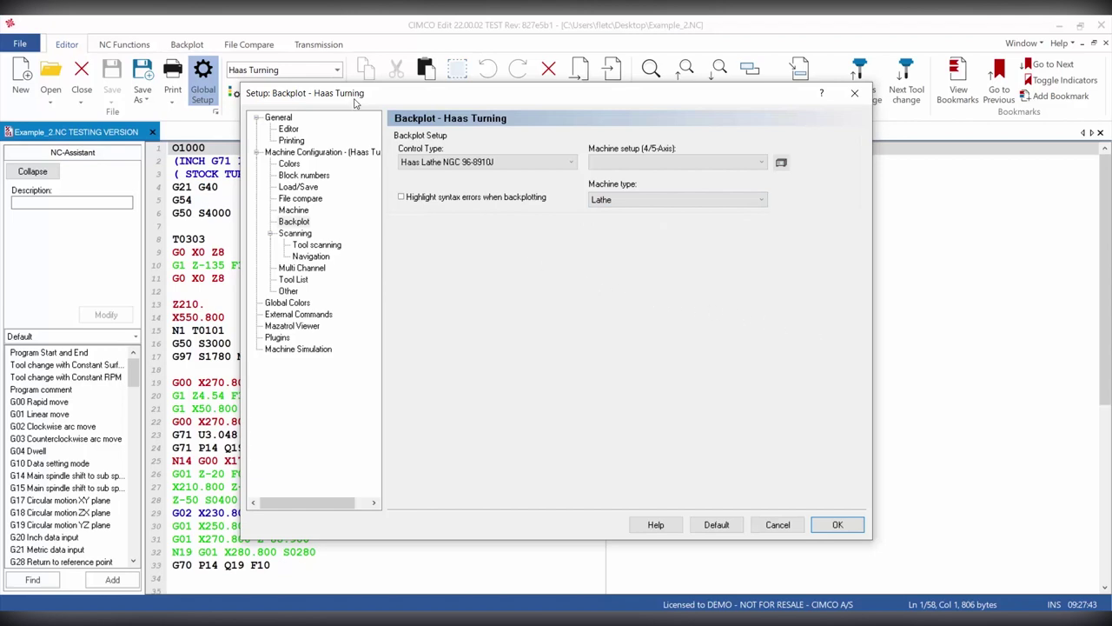
# Check that Haas Turning scanning reads the stock definition from the active NC file, and accept the setup
pyautogui.click(294, 235)
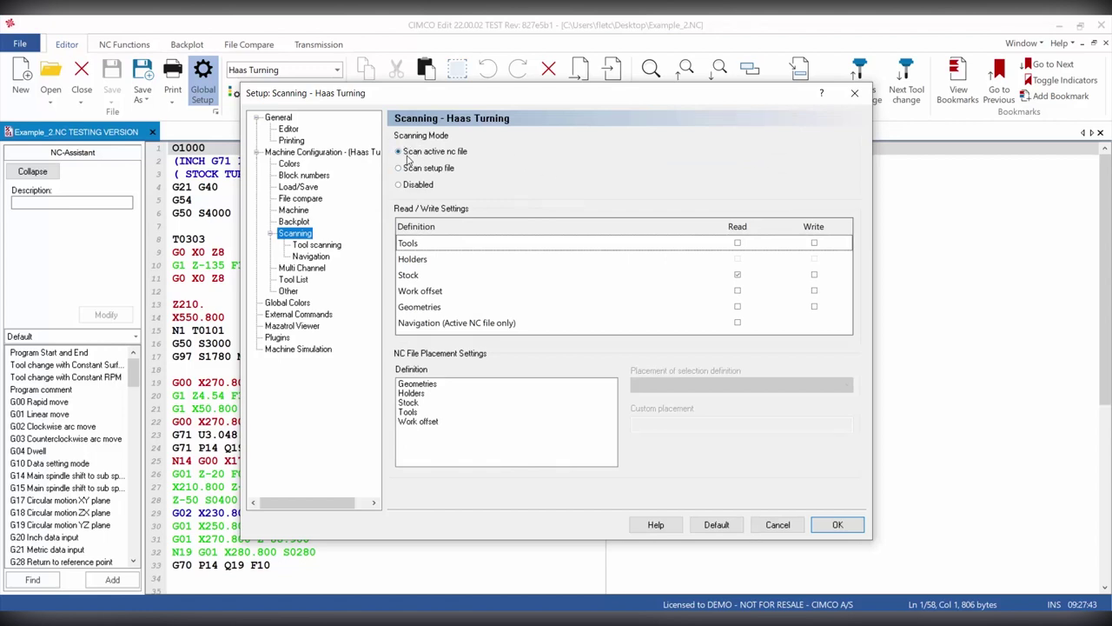
pyautogui.click(563, 276)
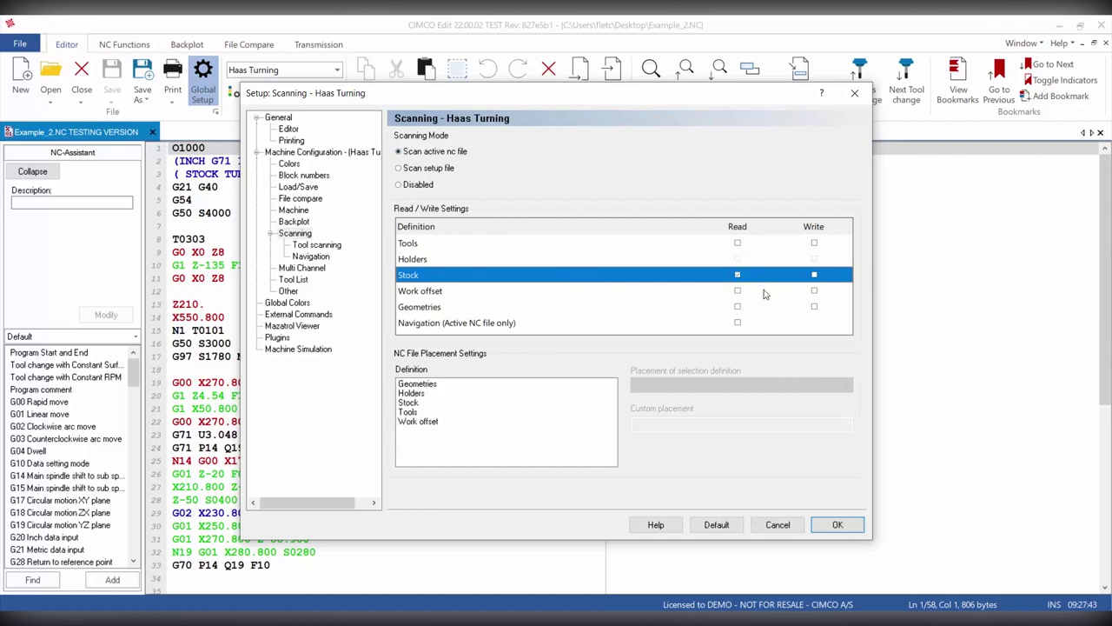
pyautogui.click(838, 525)
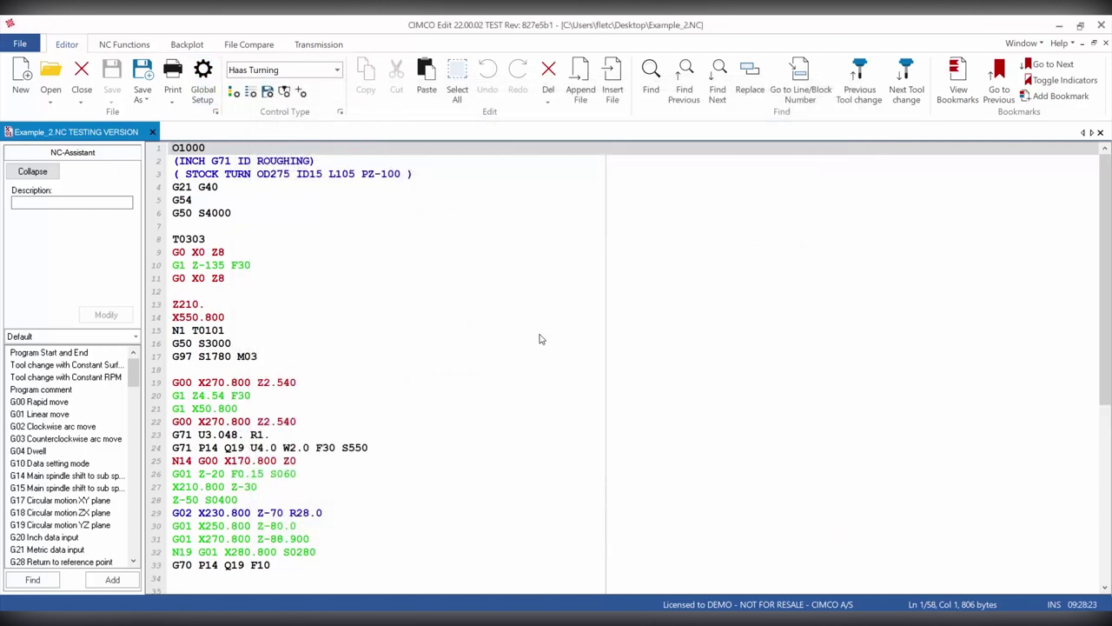
# Open a backplot window for the Example_2.NC program
pyautogui.click(187, 45)
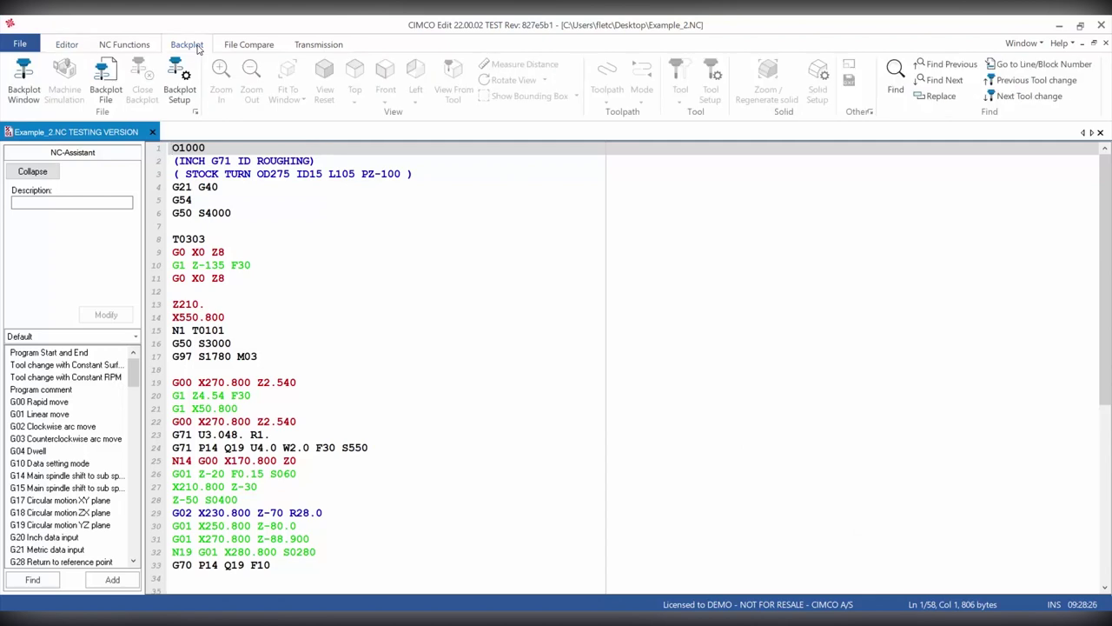
pyautogui.click(31, 80)
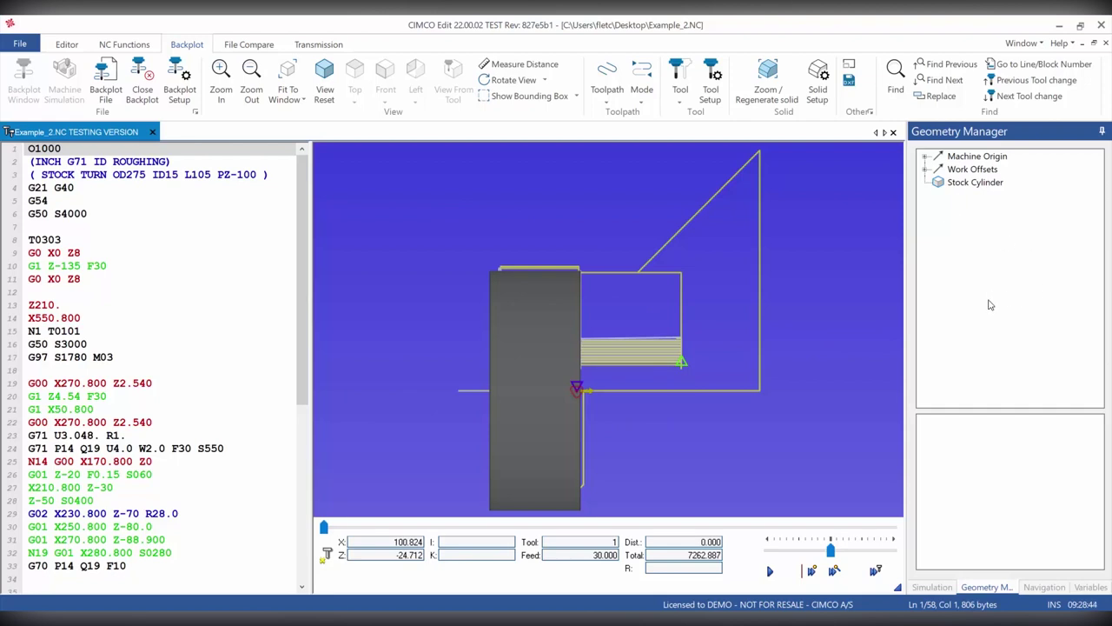
# Examine the stock cylinder and toolpath from an angled, closer view, and reset the backplot view
pyautogui.rightClick(599, 156)
pyautogui.click(653, 201)
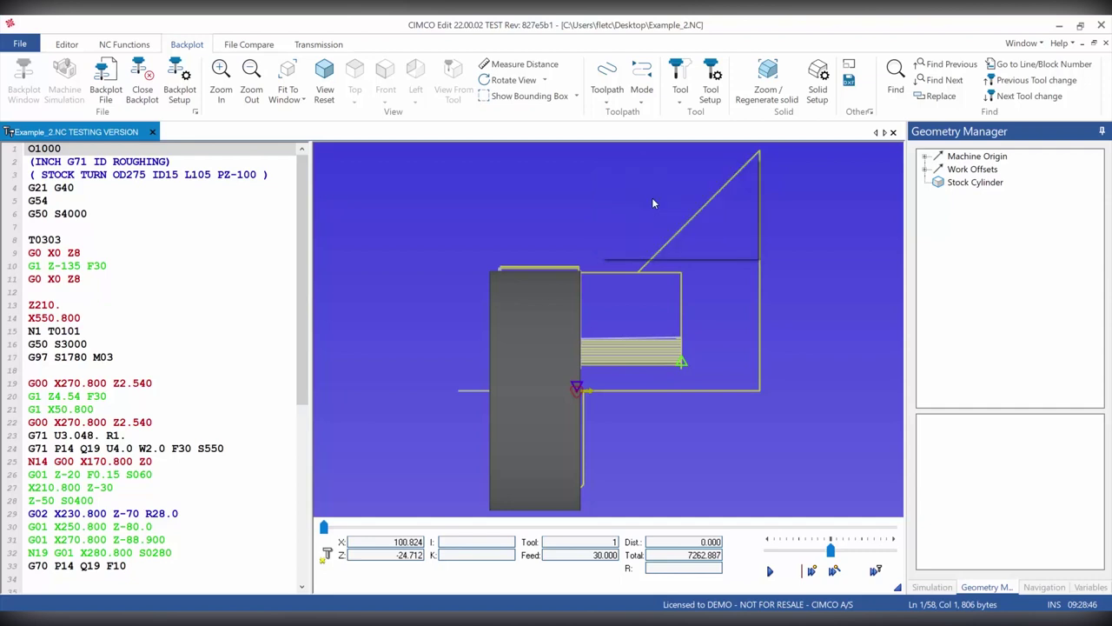
pyautogui.moveTo(702, 333); pyautogui.dragTo(688, 360)
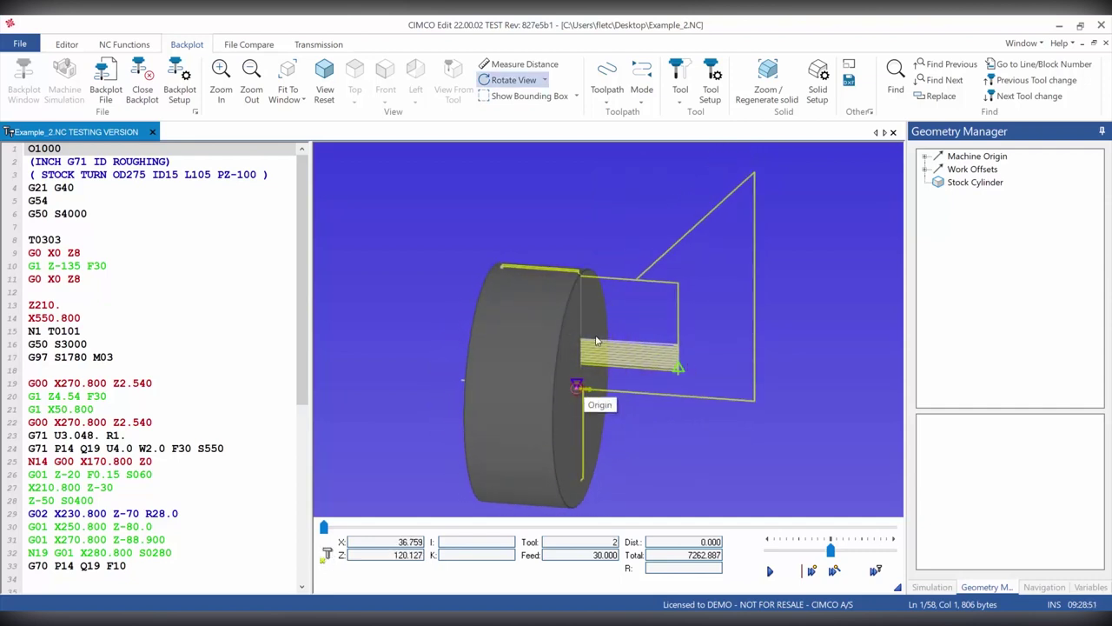
pyautogui.scroll(2, 592, 362)
pyautogui.moveTo(611, 352)
pyautogui.mouseDown()
pyautogui.moveTo(699, 346)
pyautogui.moveTo(594, 345)
pyautogui.moveTo(656, 250)
pyautogui.mouseUp()
pyautogui.rightClick(656, 251)
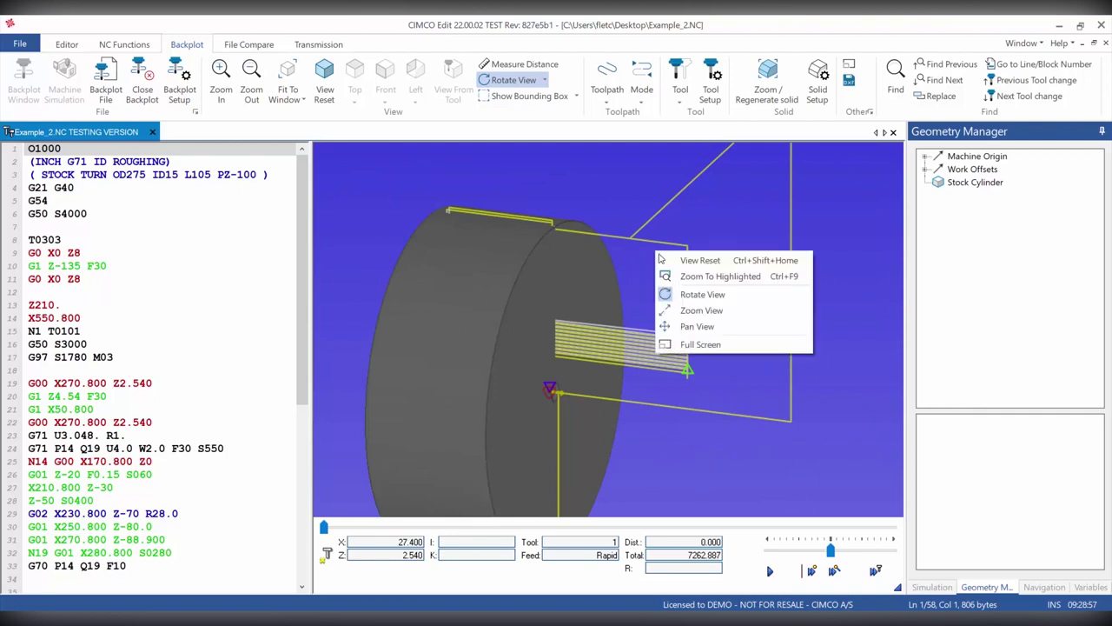
pyautogui.click(700, 257)
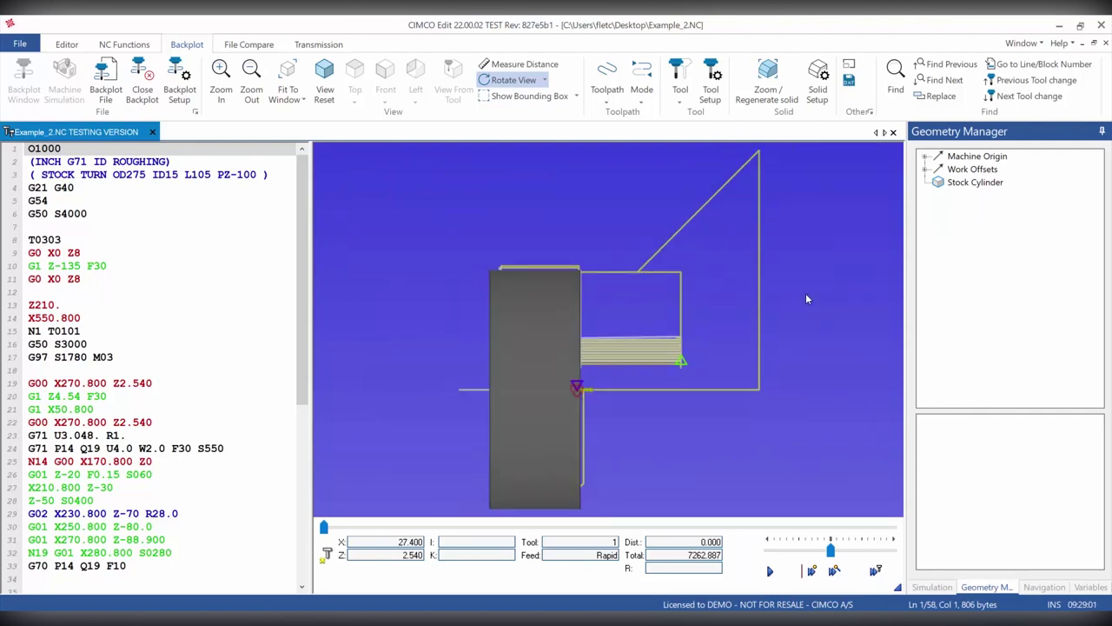
# Create a default turning assembly in the current document's tool list through the Tool Manager and save it
pyautogui.click(710, 92)
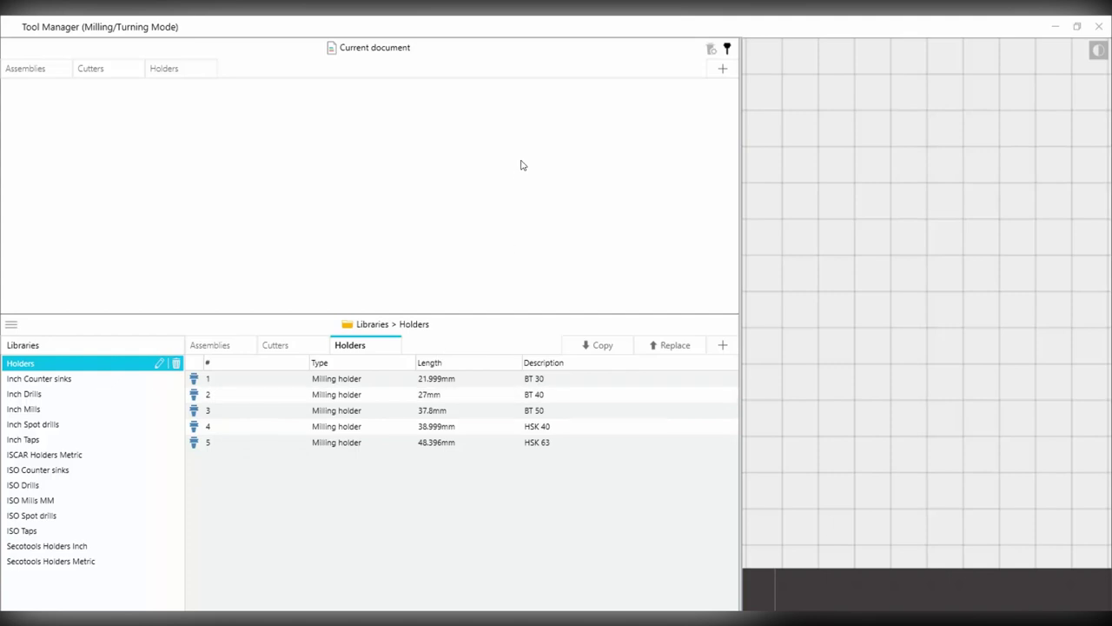
pyautogui.click(723, 68)
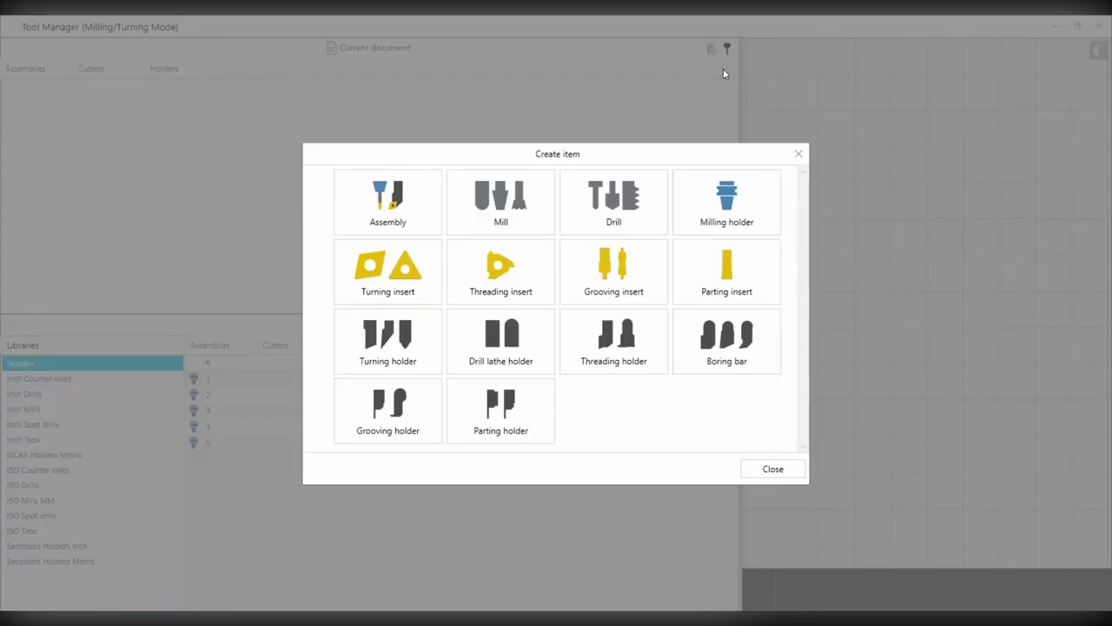
pyautogui.click(393, 189)
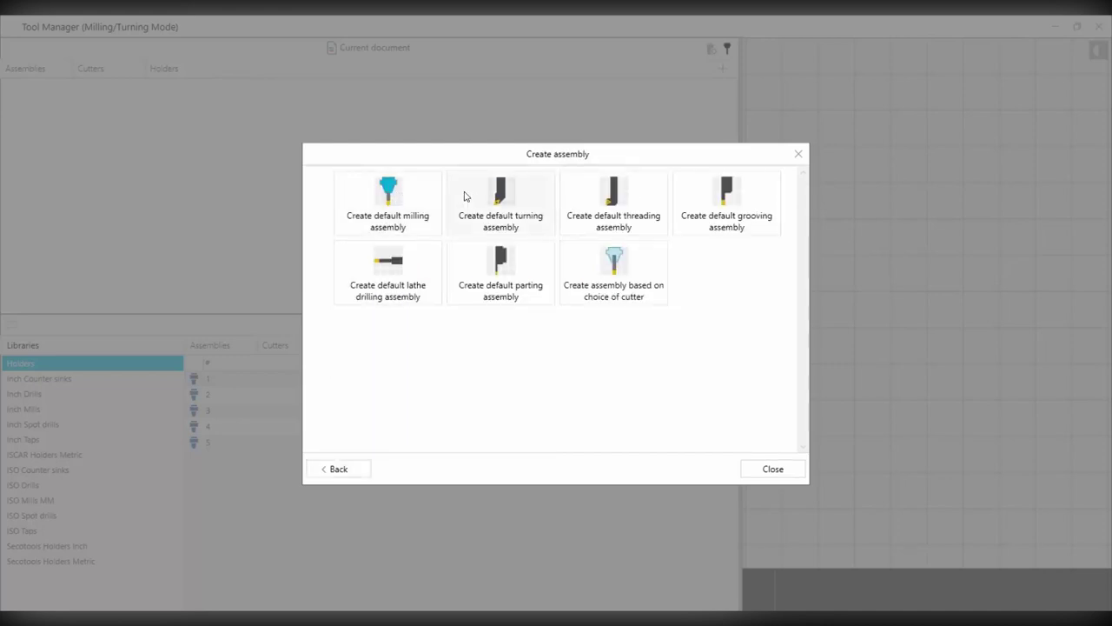
pyautogui.click(513, 203)
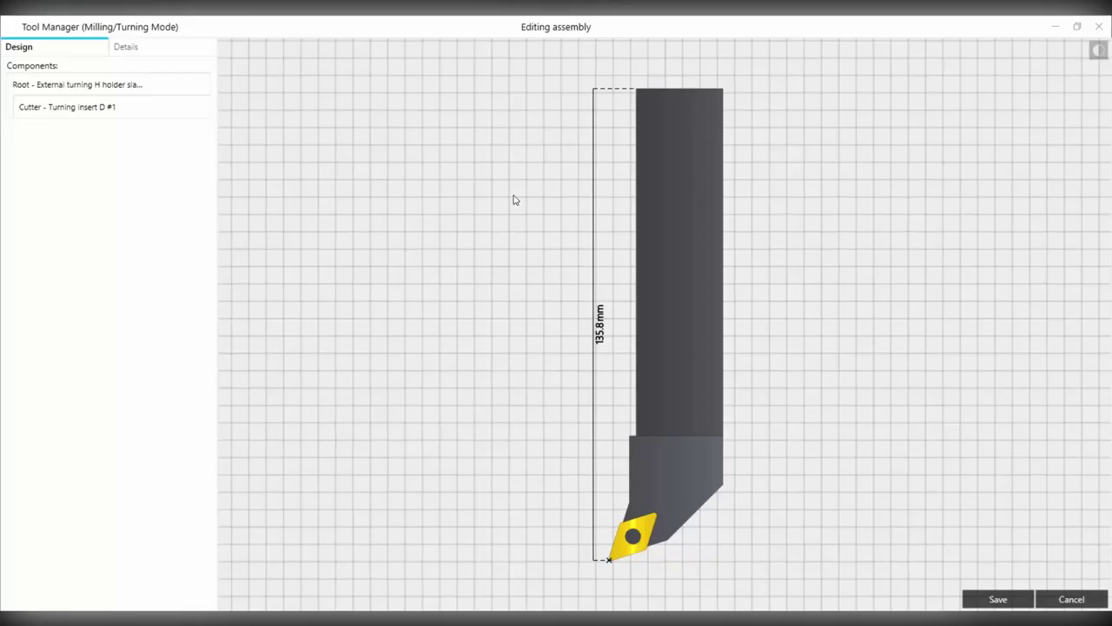
pyautogui.click(997, 599)
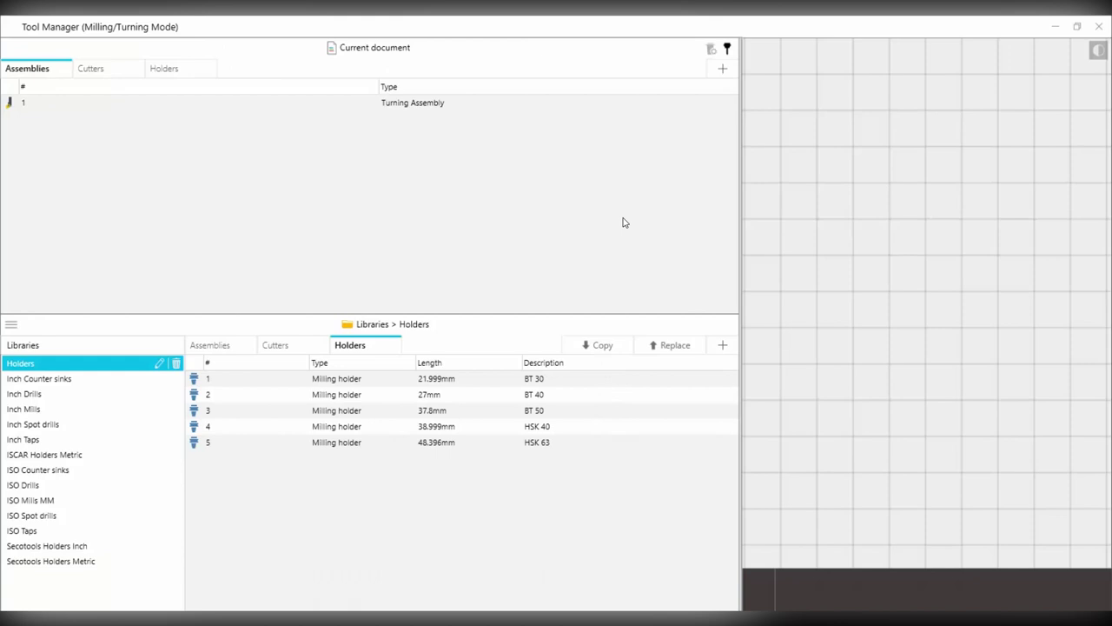
# Add a second default turning assembly to the current document
pyautogui.click(721, 67)
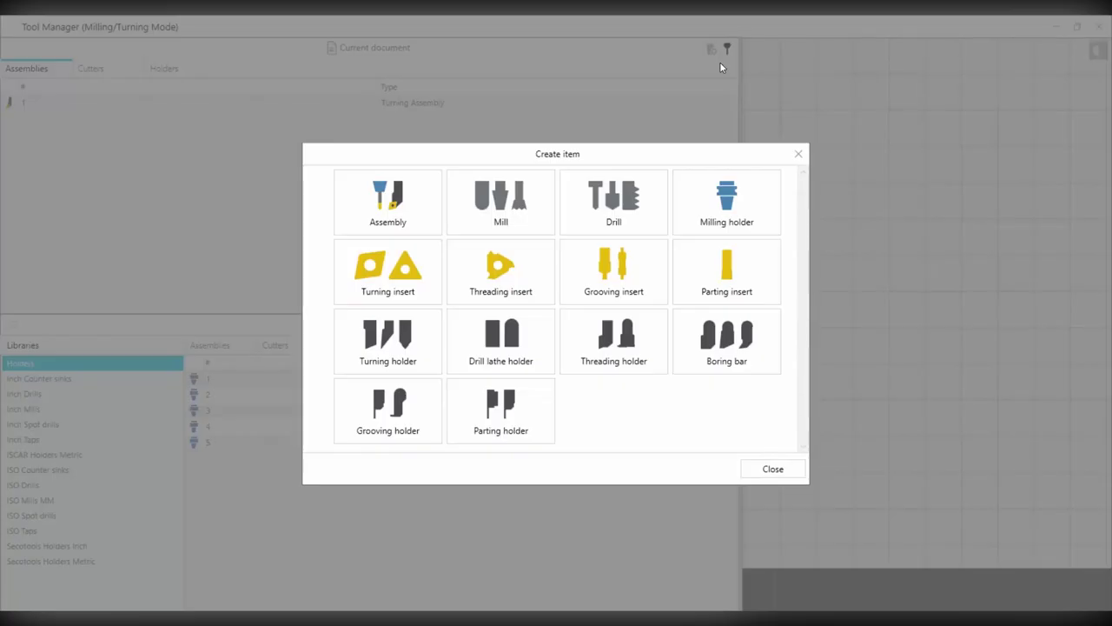
pyautogui.click(399, 198)
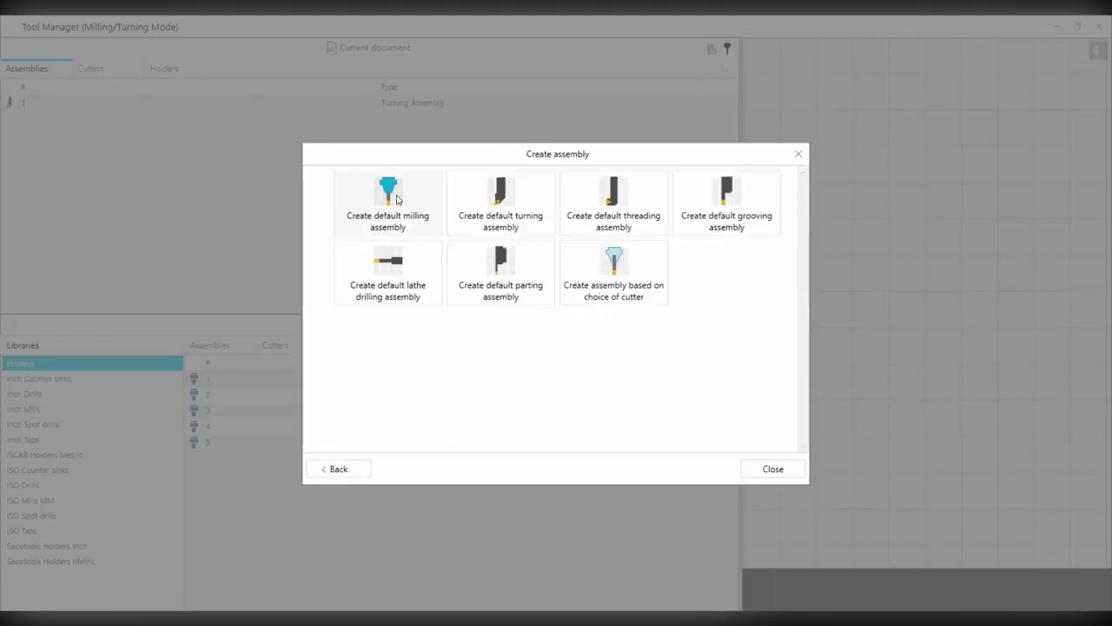
pyautogui.click(515, 203)
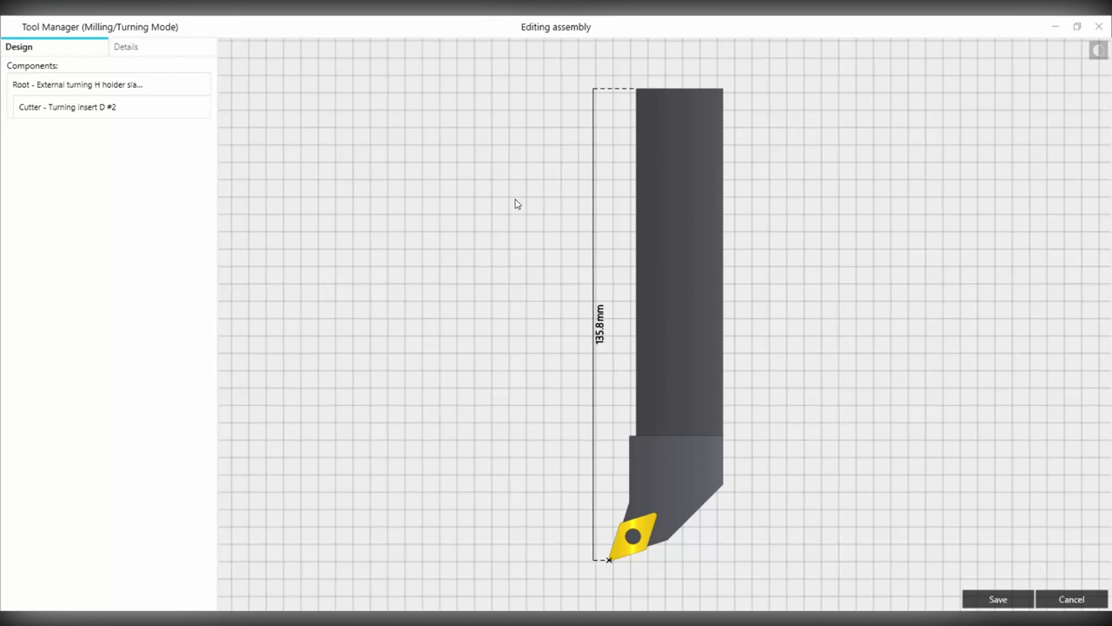
# Open the second assembly's external turning H holder for editing and set its shank width to 15 mm
pyautogui.click(68, 91)
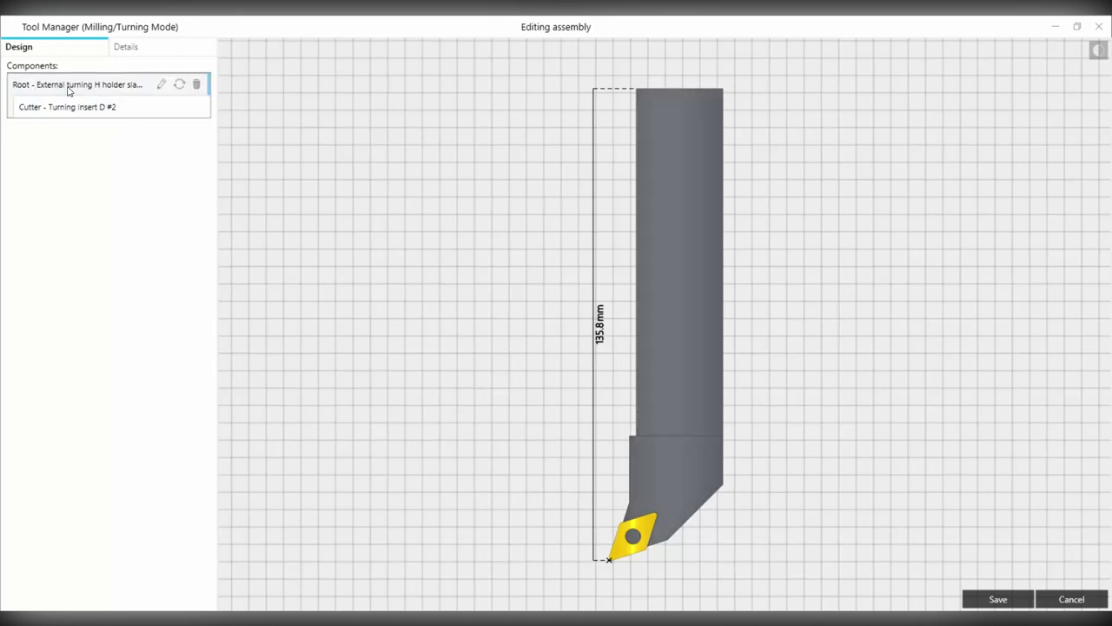
pyautogui.click(162, 85)
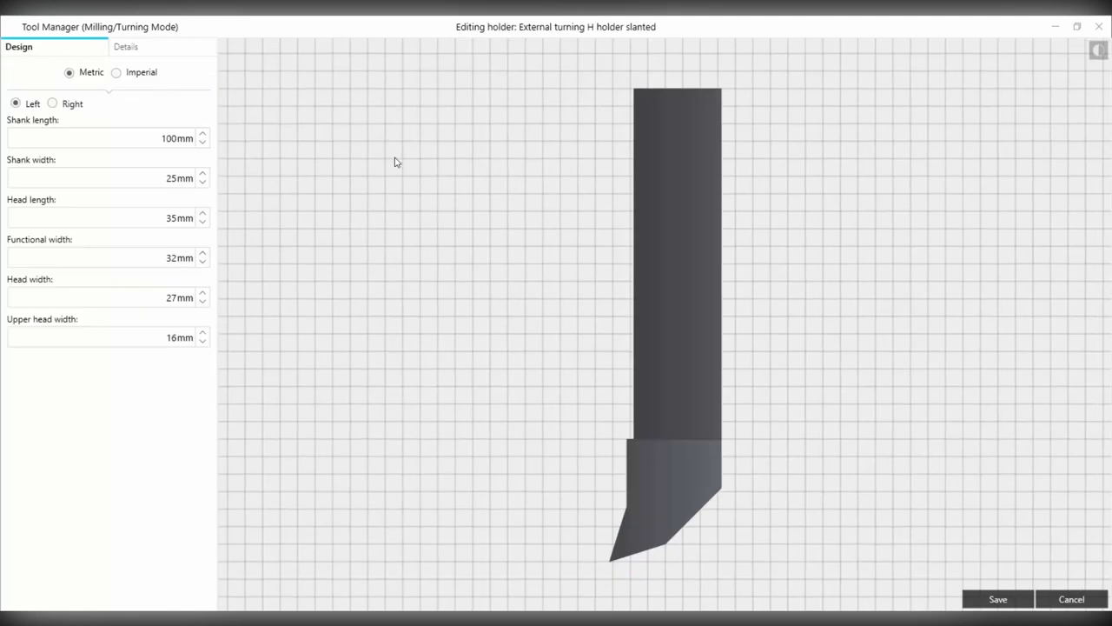
pyautogui.click(165, 182)
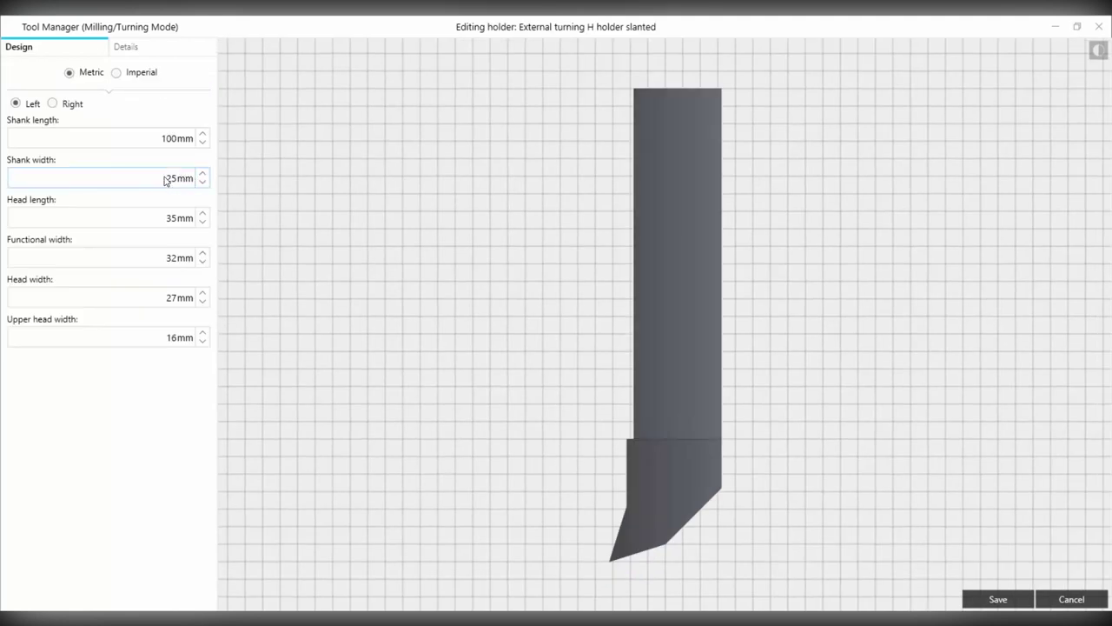
pyautogui.write('1')
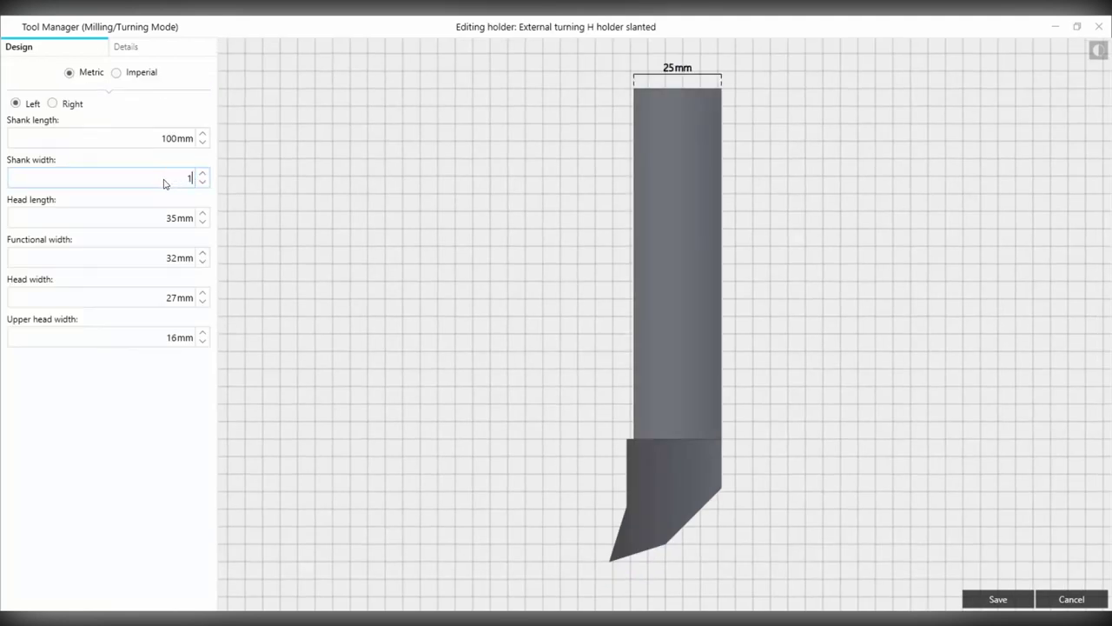
pyautogui.press('Return')
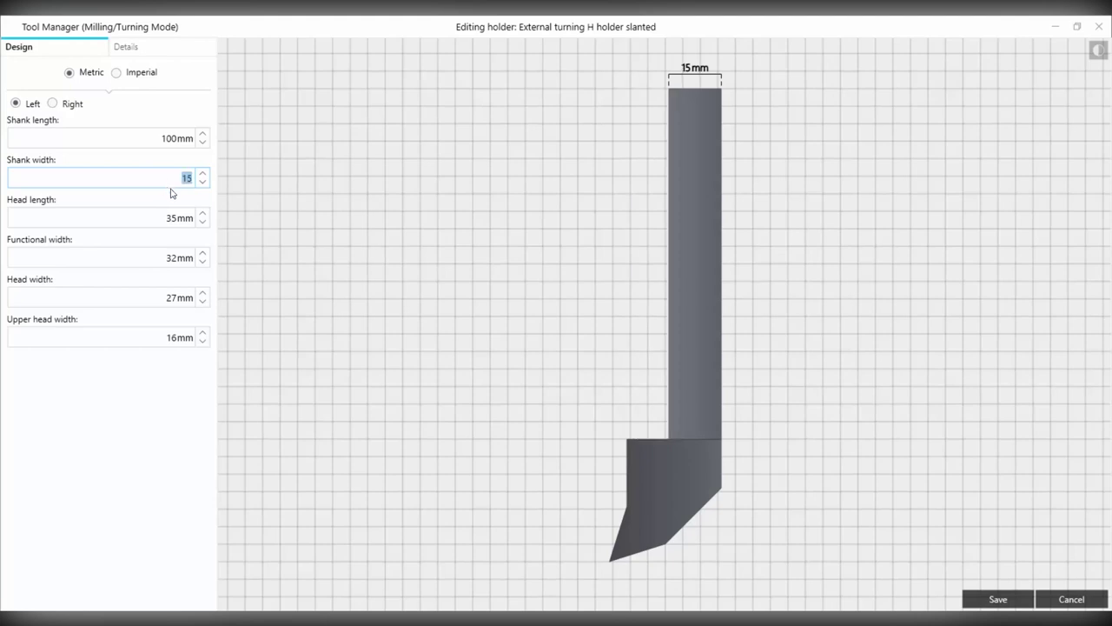
# Set the holder's functional width to 22 mm and its head width to 15 mm
pyautogui.click(185, 259)
pyautogui.write('22')
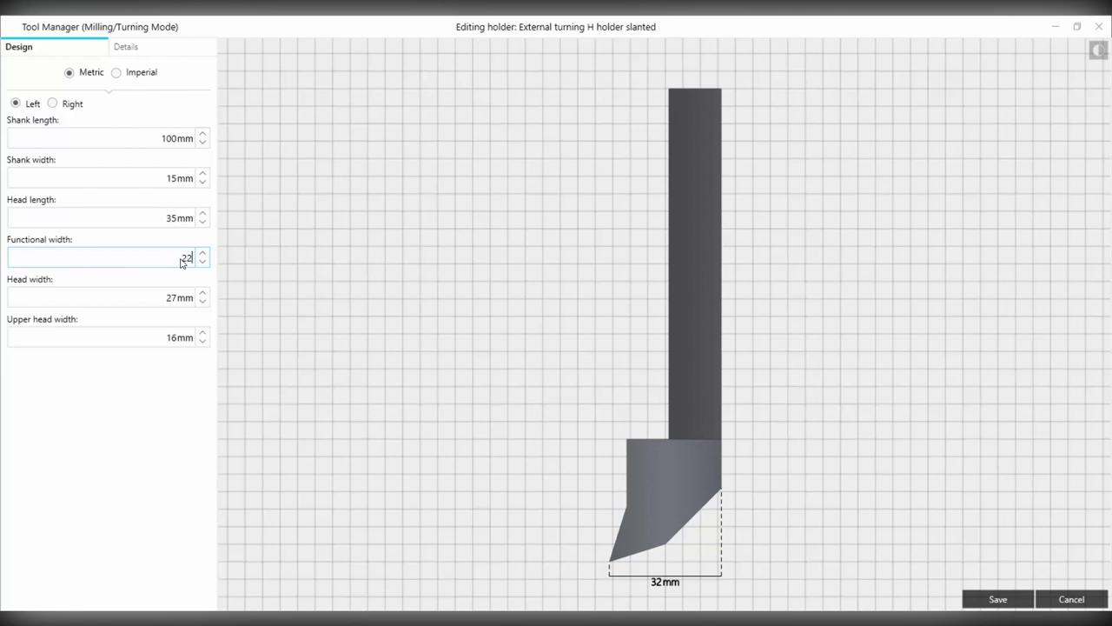
pyautogui.press('Return')
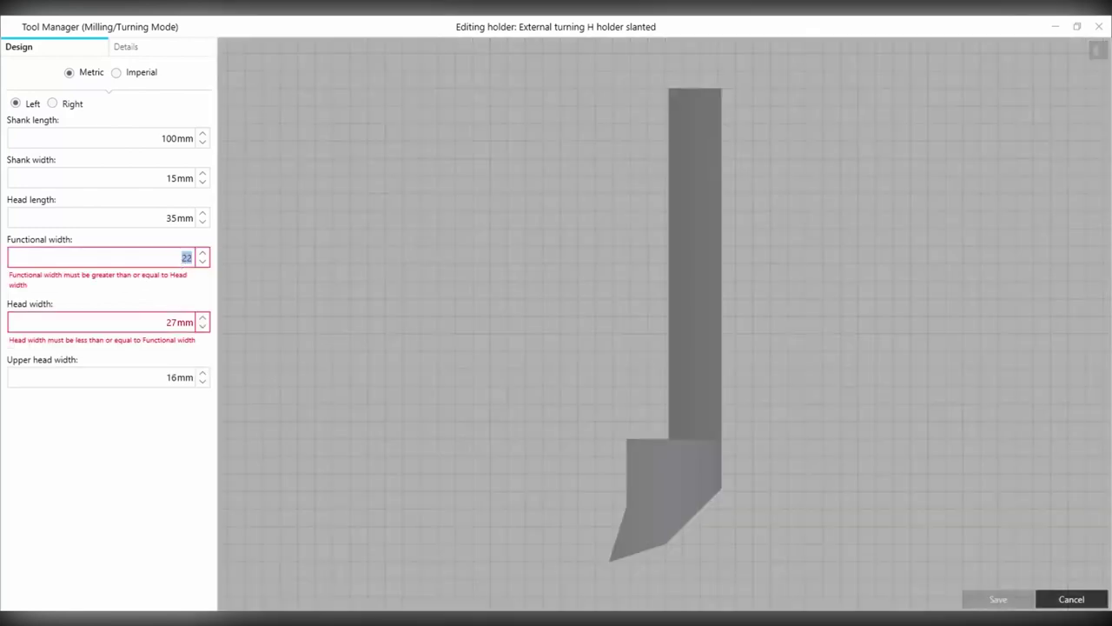
pyautogui.click(173, 324)
pyautogui.press('BackSpace')
pyautogui.write('15')
pyautogui.press('Return')
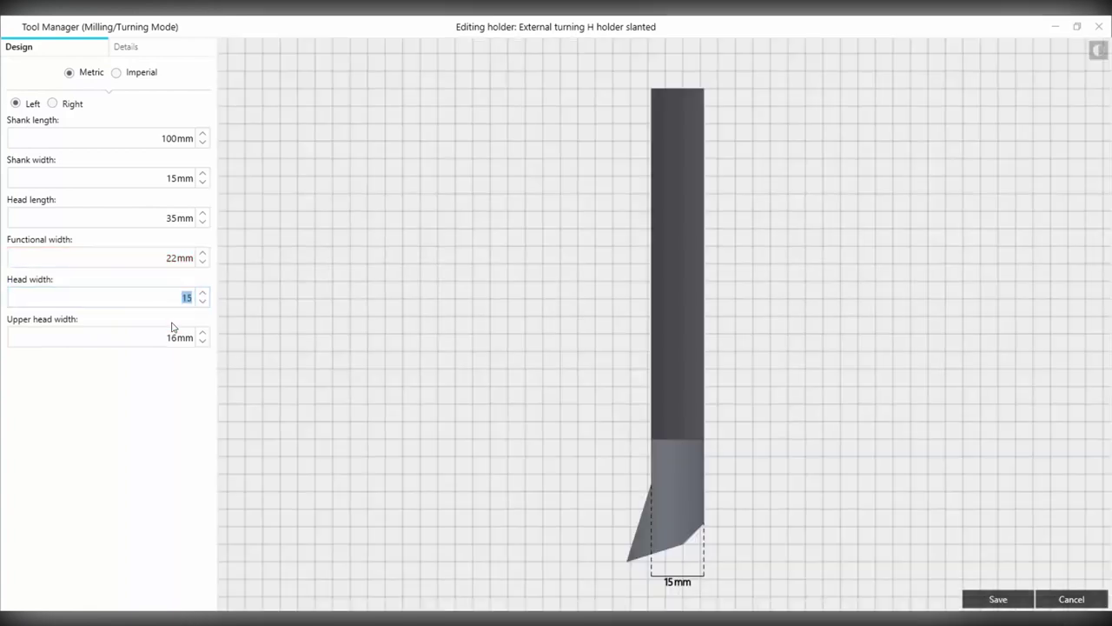
# Set the external turning H holder's upper head width to 14 mm and save the holder
pyautogui.click(174, 337)
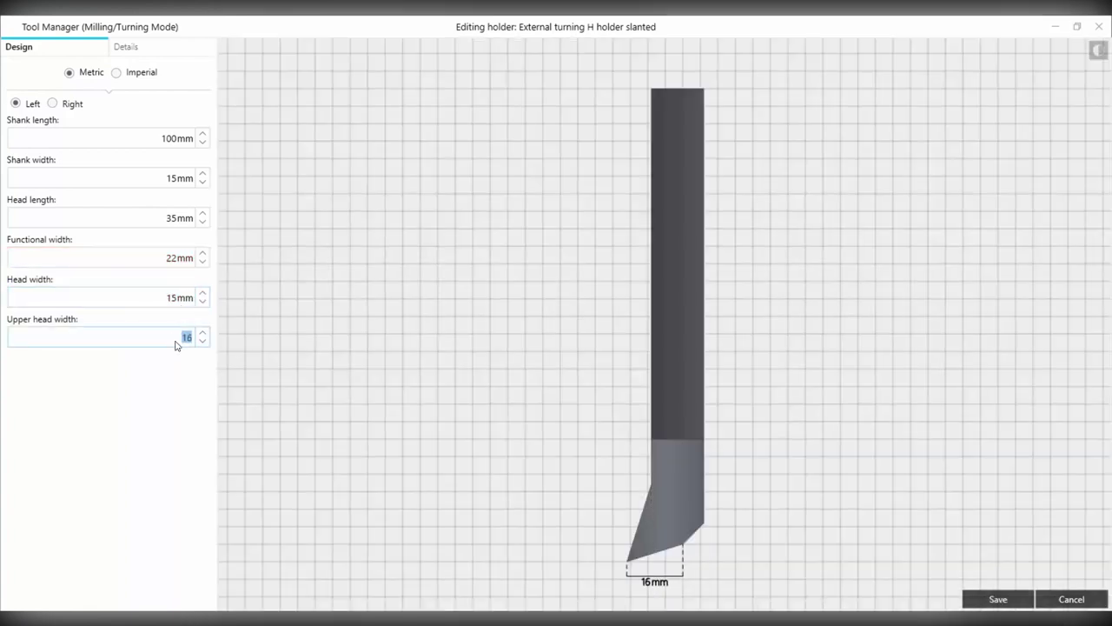
pyautogui.write('14')
pyautogui.press('Return')
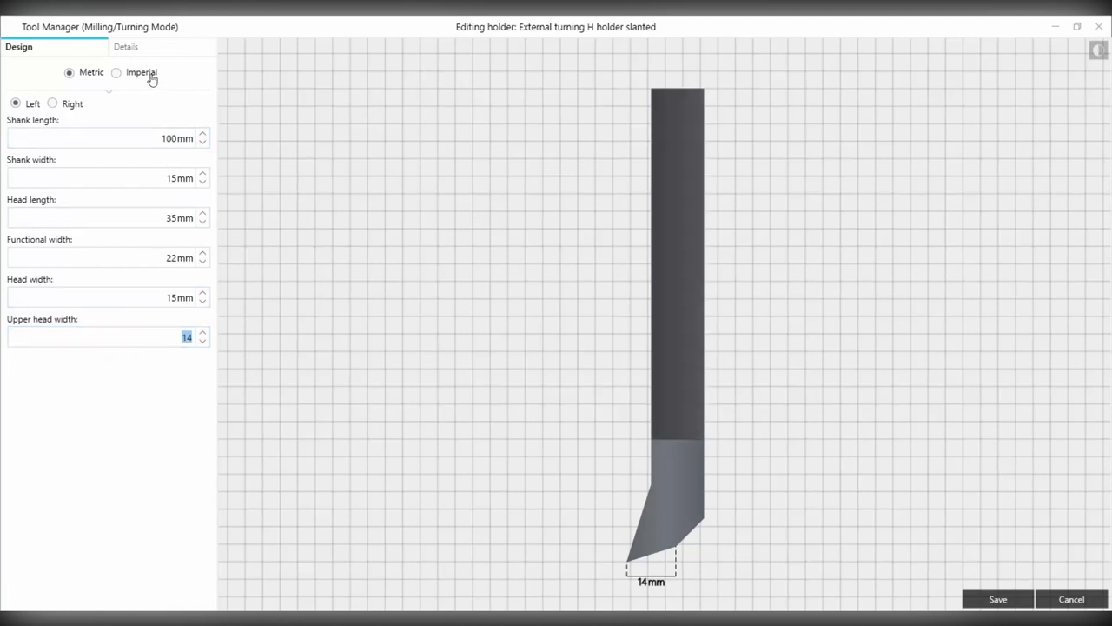
pyautogui.click(128, 47)
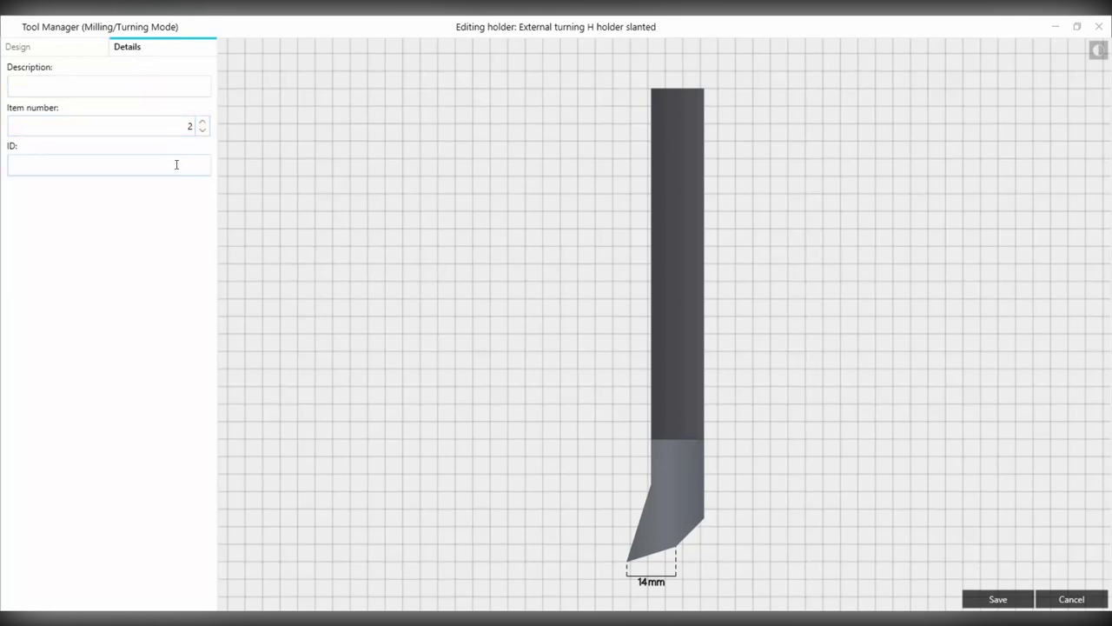
pyautogui.click(32, 50)
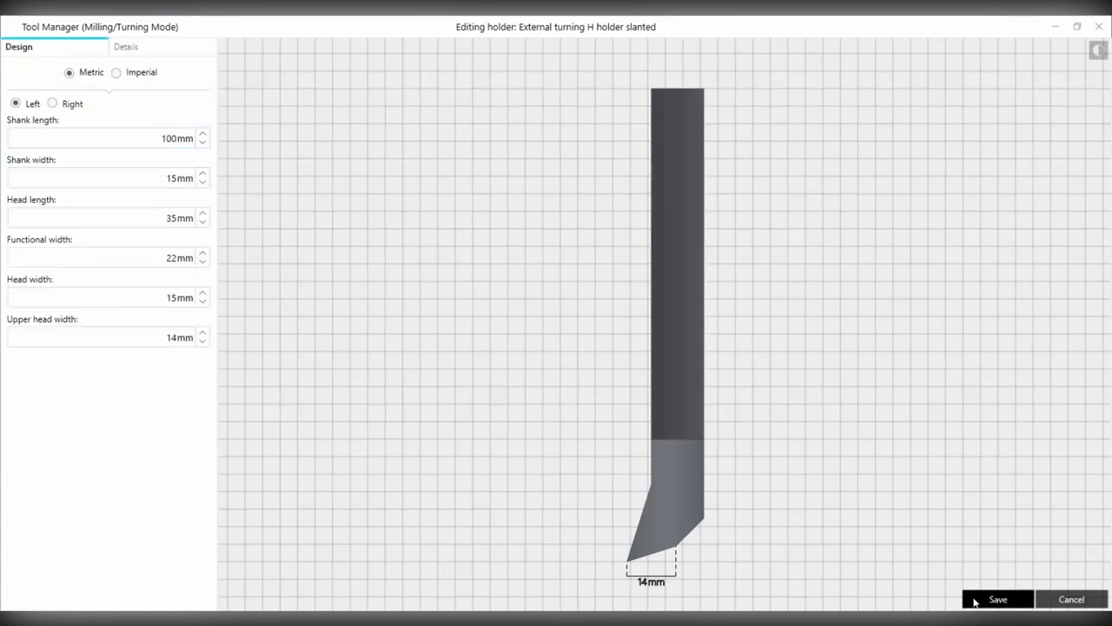
pyautogui.click(994, 603)
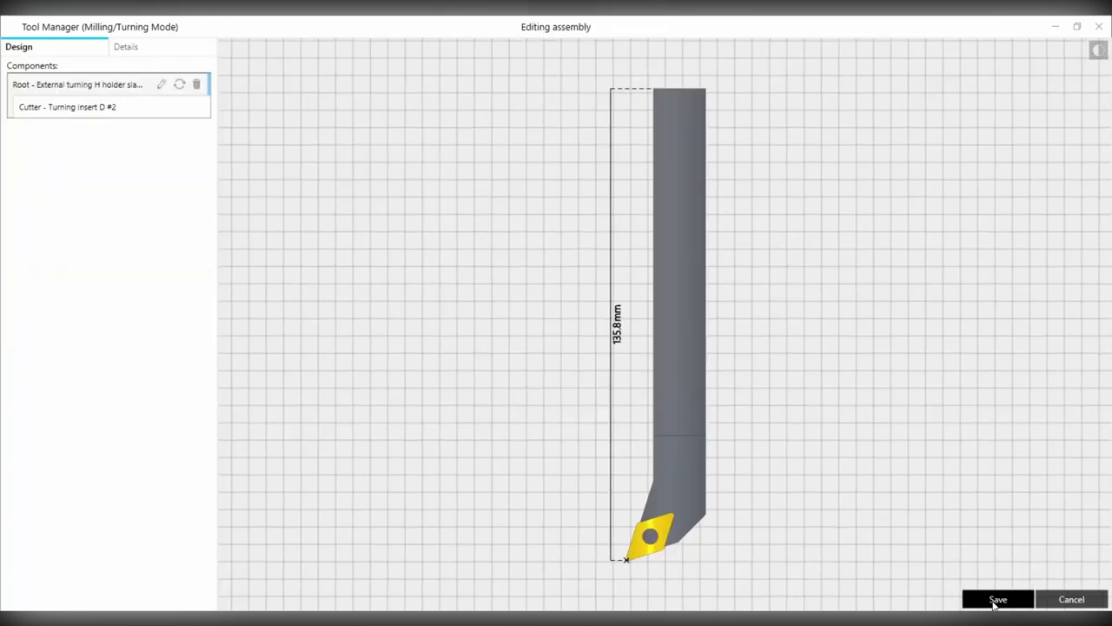
# Keep the turning insert D's existing dimensions and rotate the second turning assembly's orientation clockwise to 90°
pyautogui.click(63, 113)
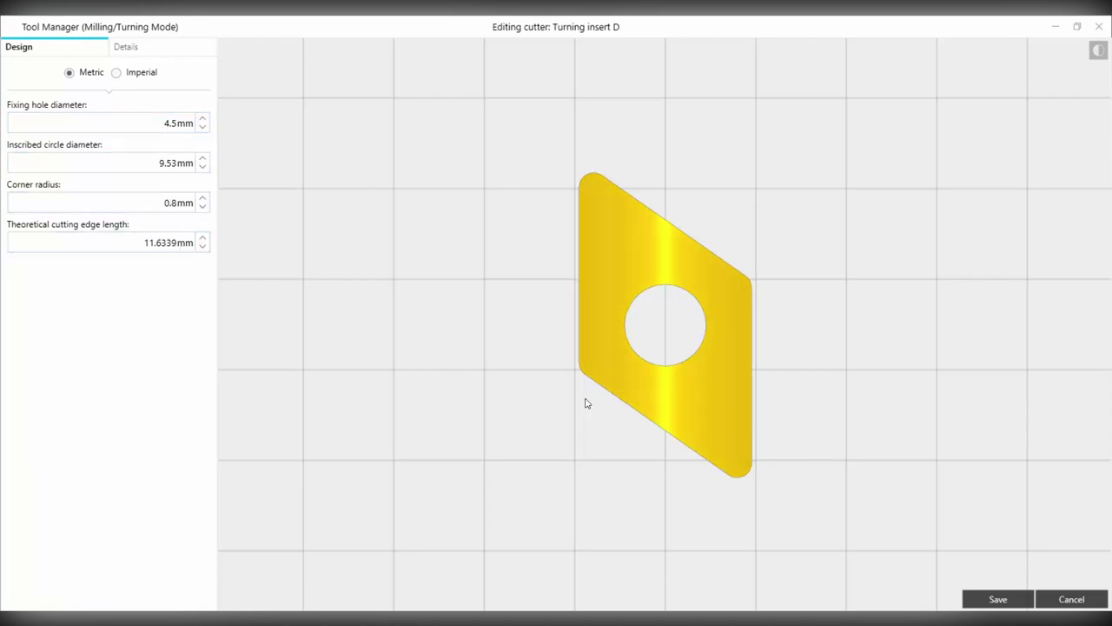
pyautogui.click(1017, 602)
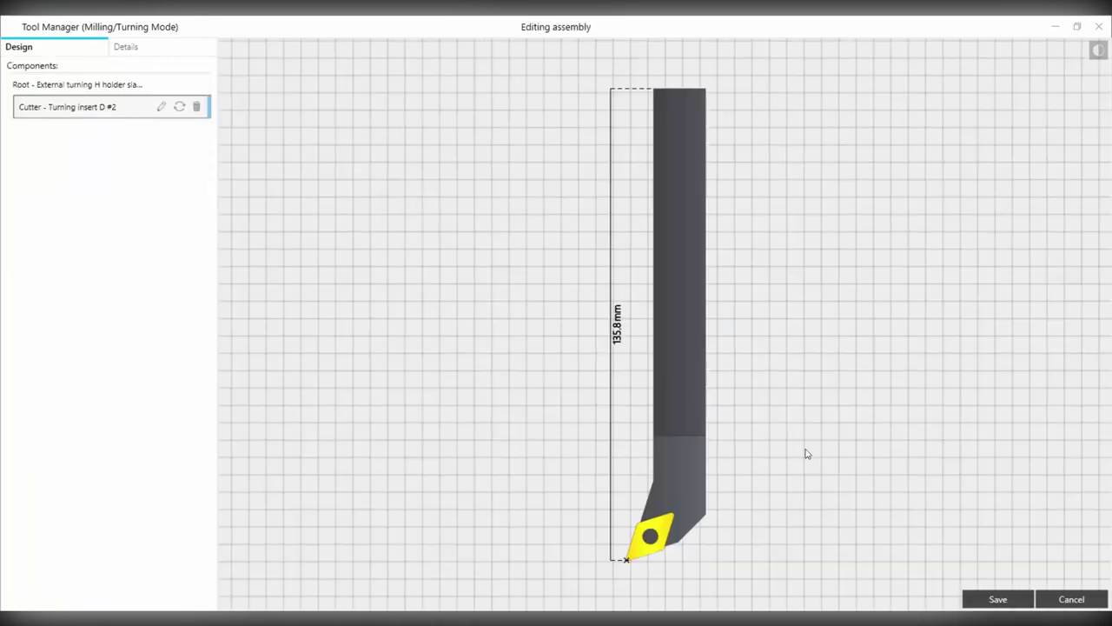
pyautogui.click(127, 47)
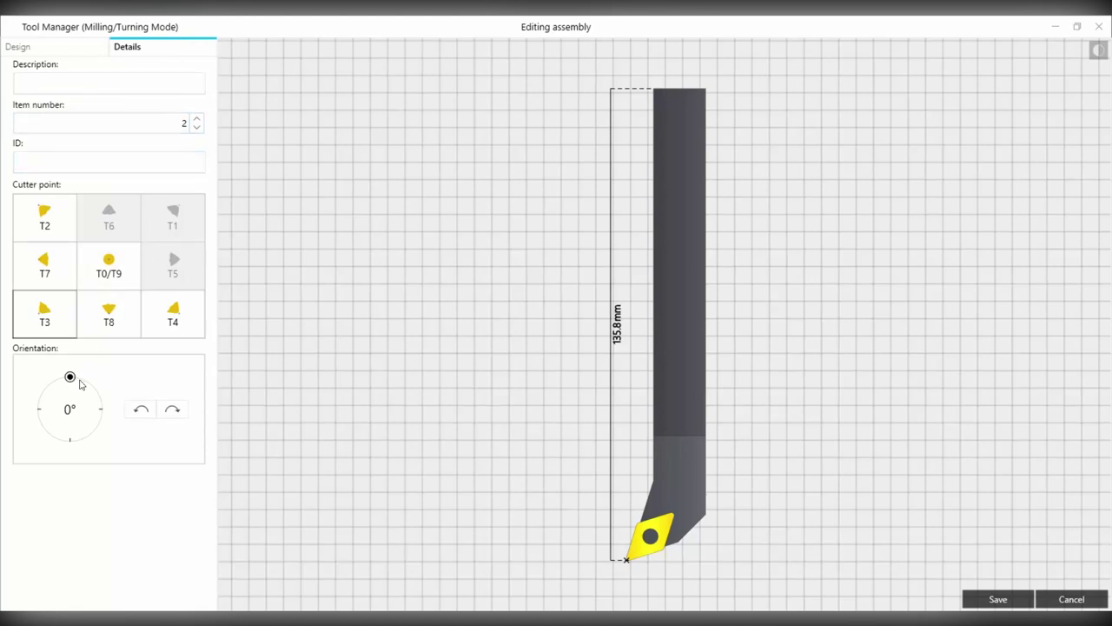
pyautogui.click(173, 410)
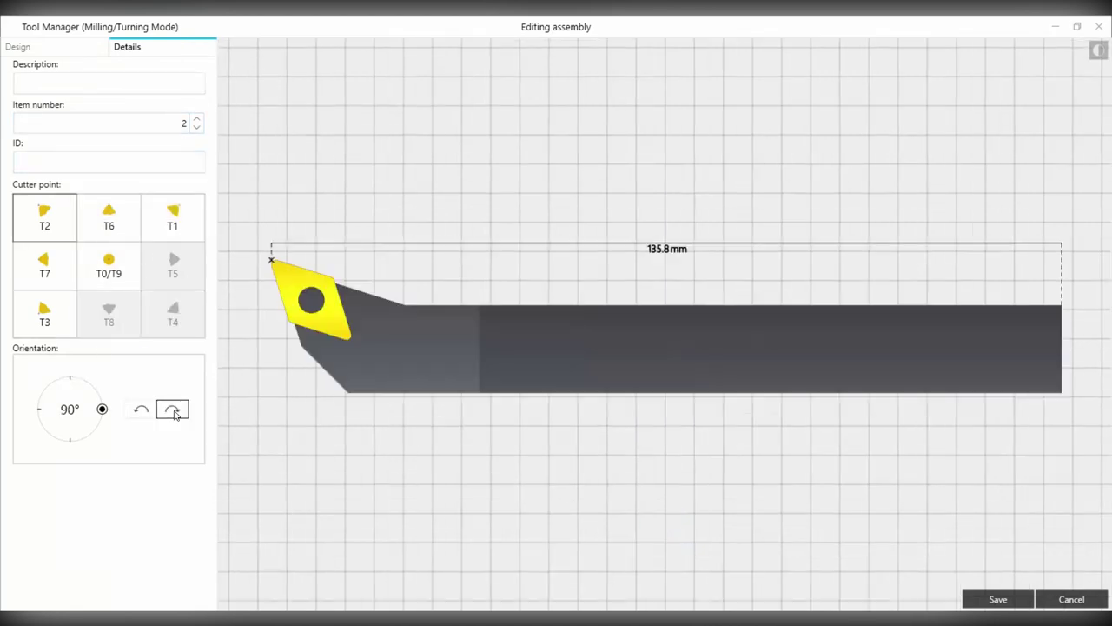
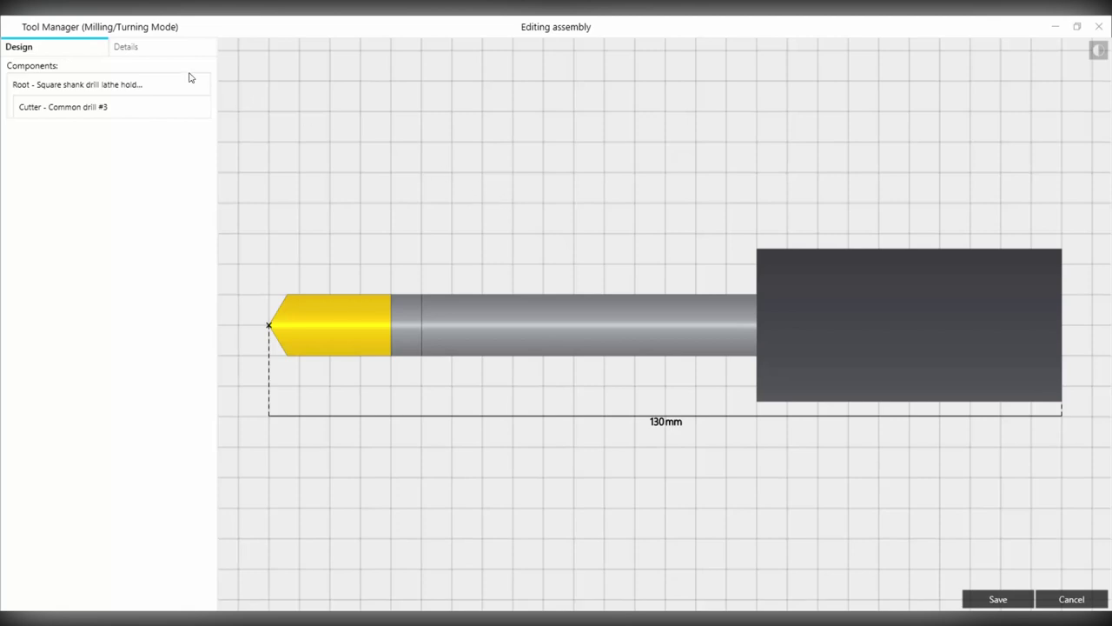
# Review the lathe drilling assembly's details and save it to the current document
pyautogui.click(130, 47)
pyautogui.click(146, 84)
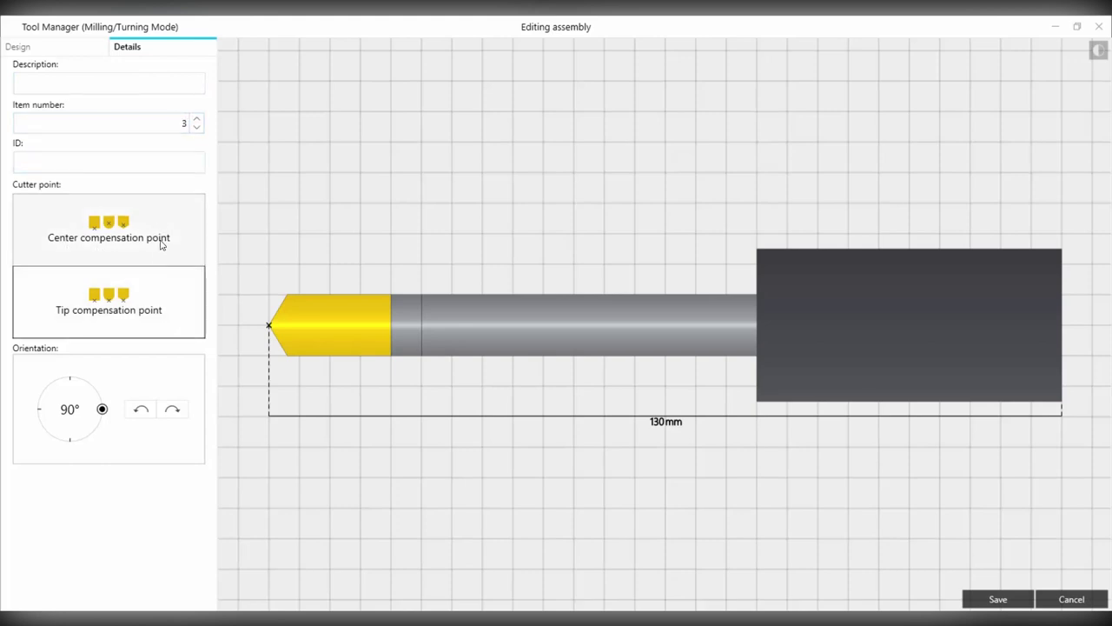
pyautogui.click(999, 599)
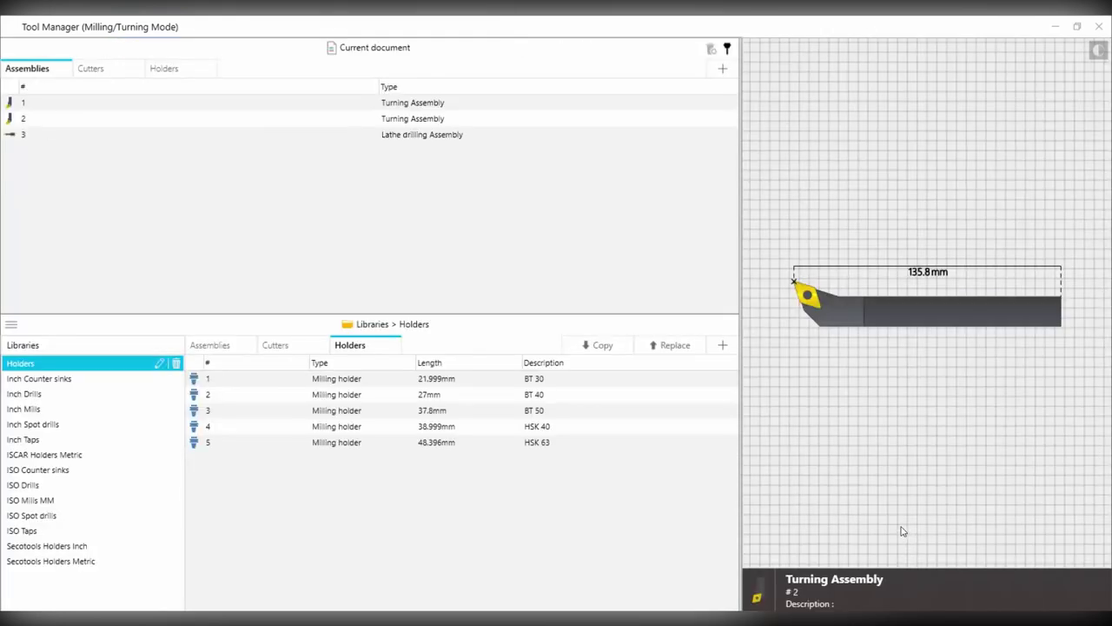
# Reopen the lathe drilling assembly, set its square shank holder's shank width to 40 mm, and save the holder
pyautogui.doubleClick(423, 139)
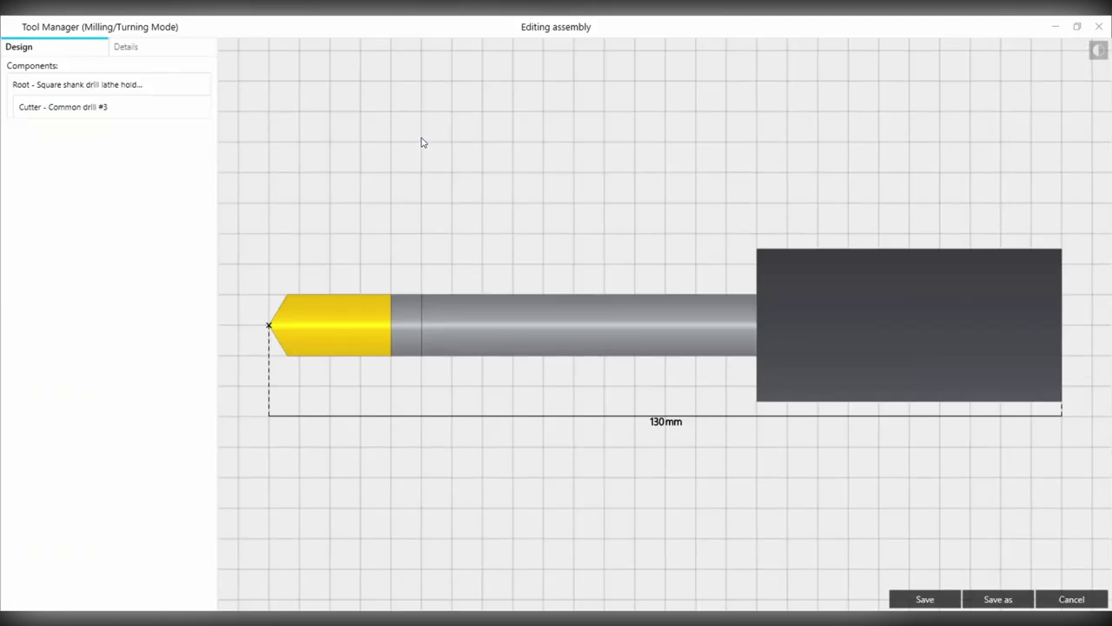
pyautogui.click(104, 91)
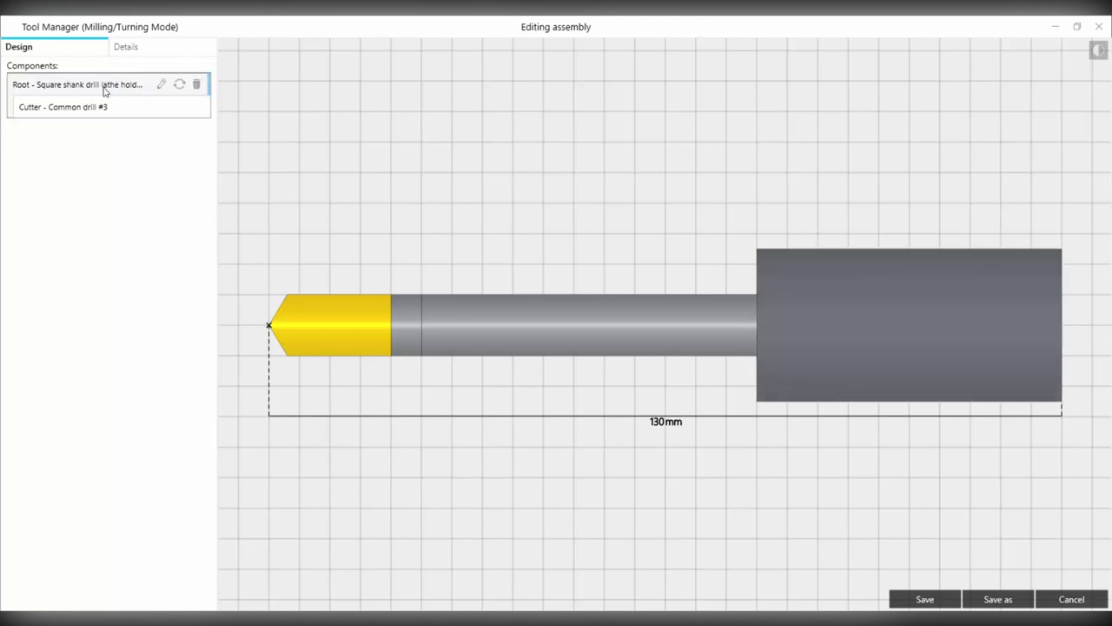
pyautogui.doubleClick(104, 91)
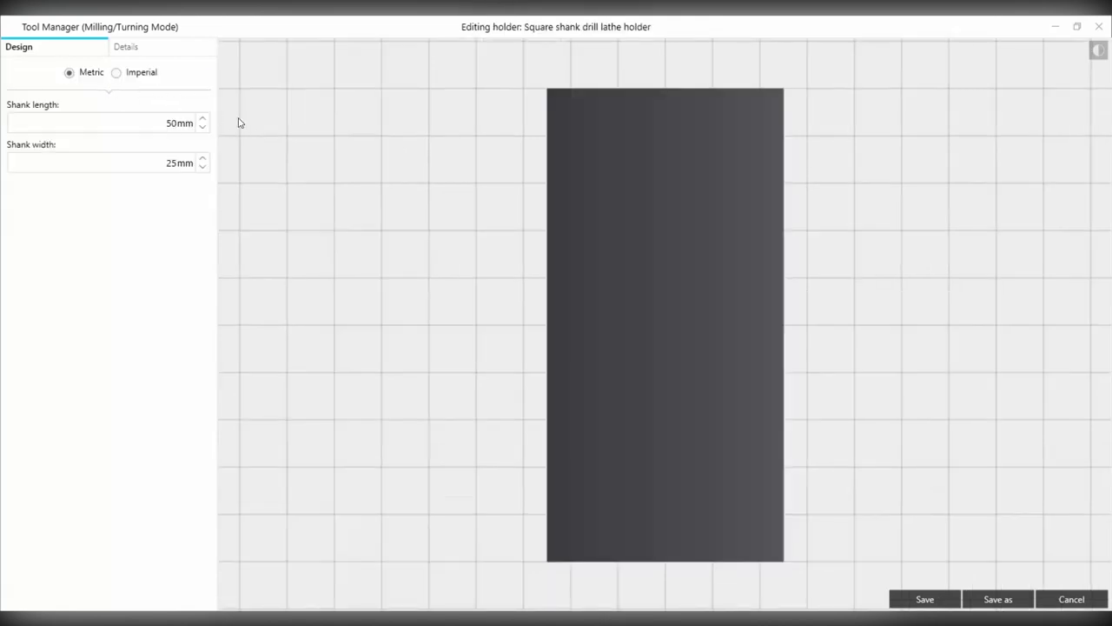
pyautogui.click(170, 123)
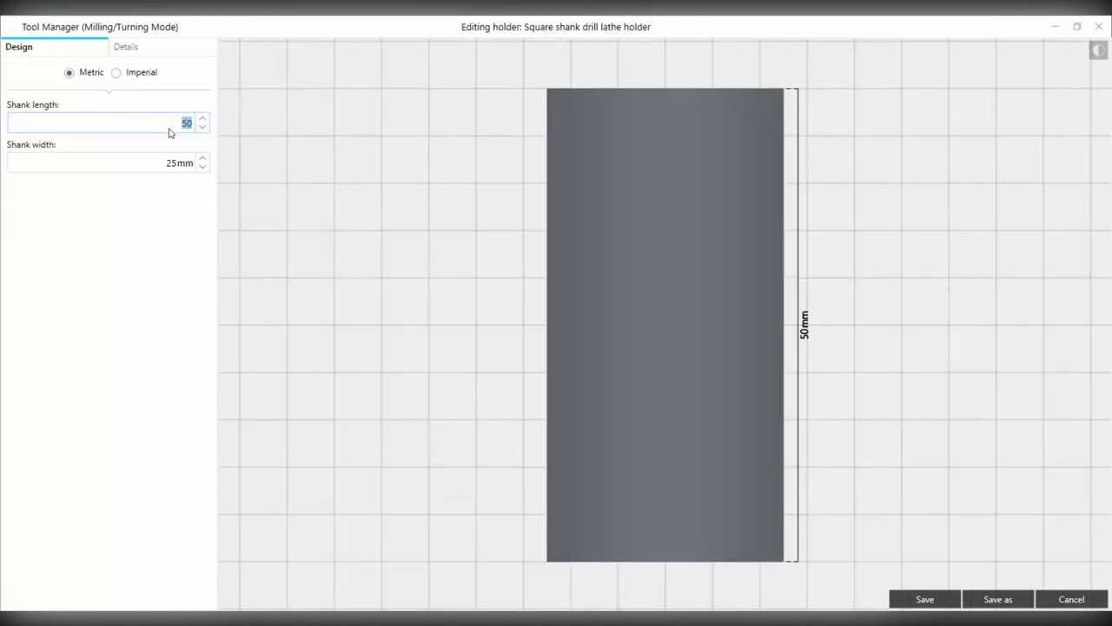
pyautogui.click(179, 166)
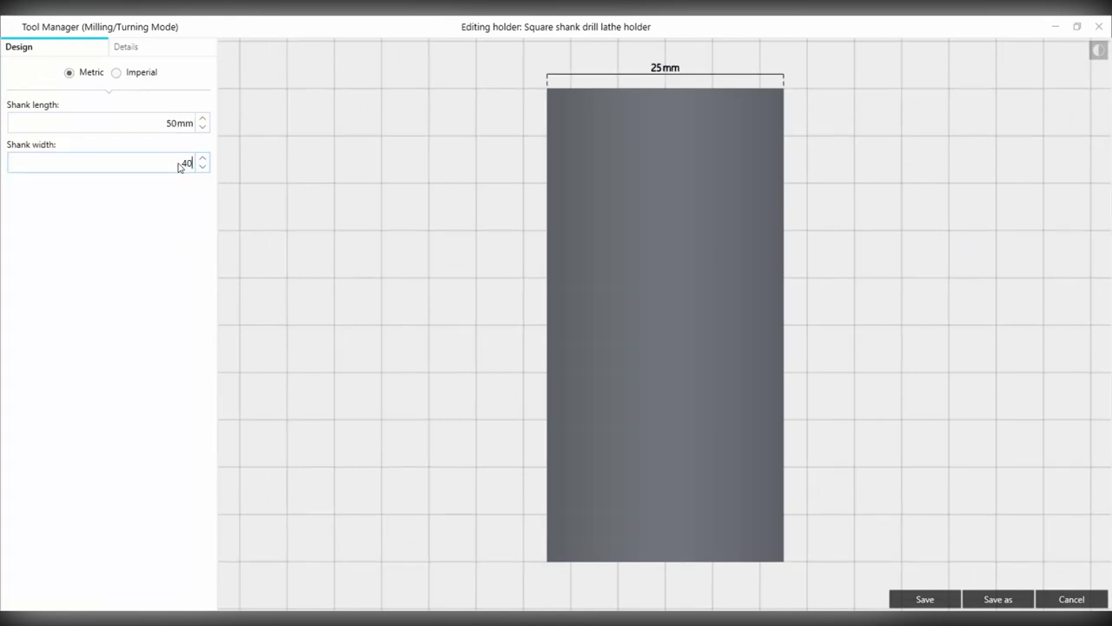
pyautogui.press('Return')
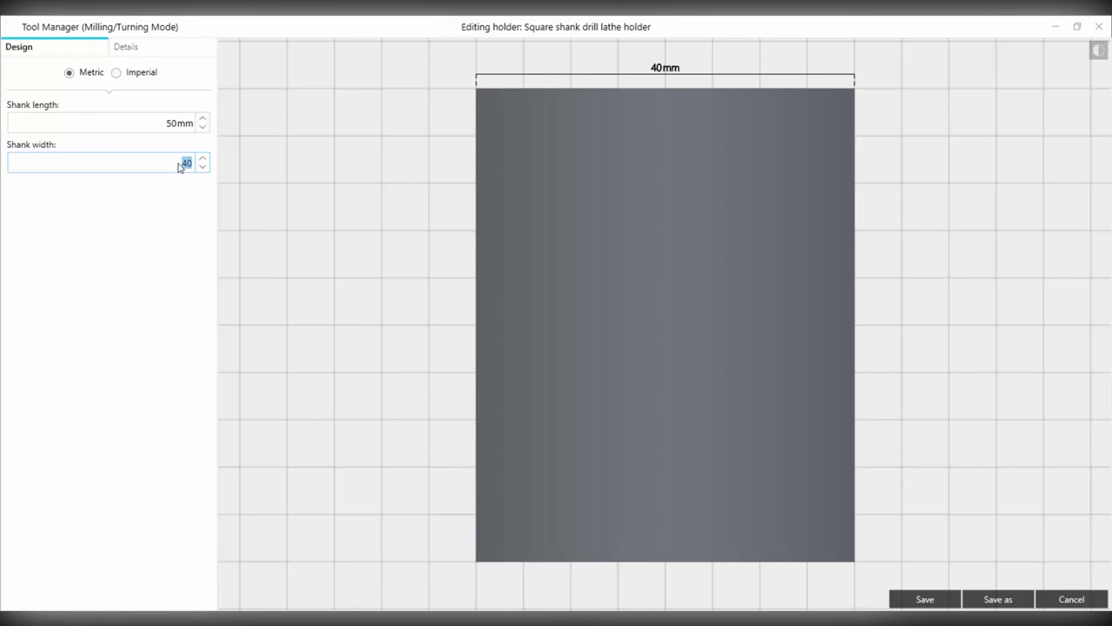
pyautogui.click(927, 599)
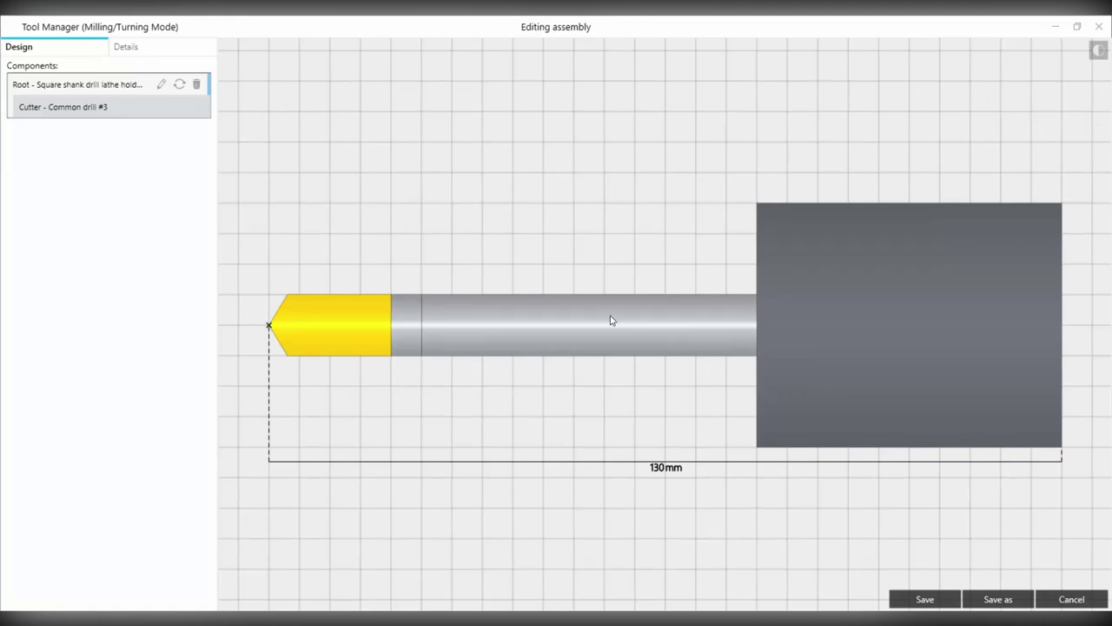
# Open the assembly's common drill cutter for editing and set its shaft diameter to 40 mm and body length to 130 mm
pyautogui.click(84, 110)
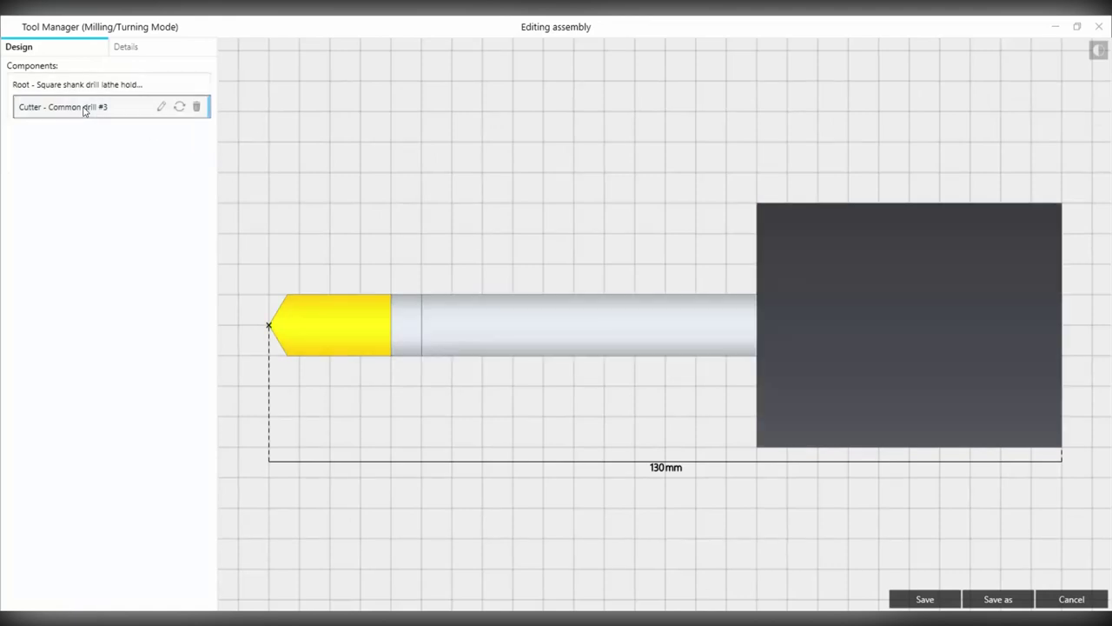
pyautogui.click(161, 107)
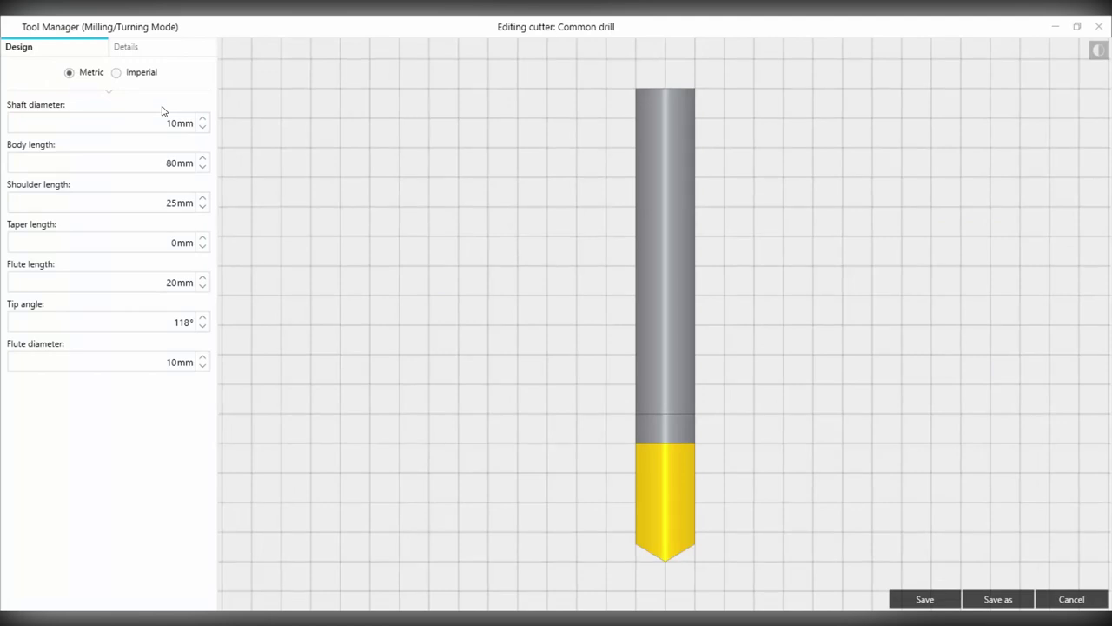
pyautogui.click(172, 123)
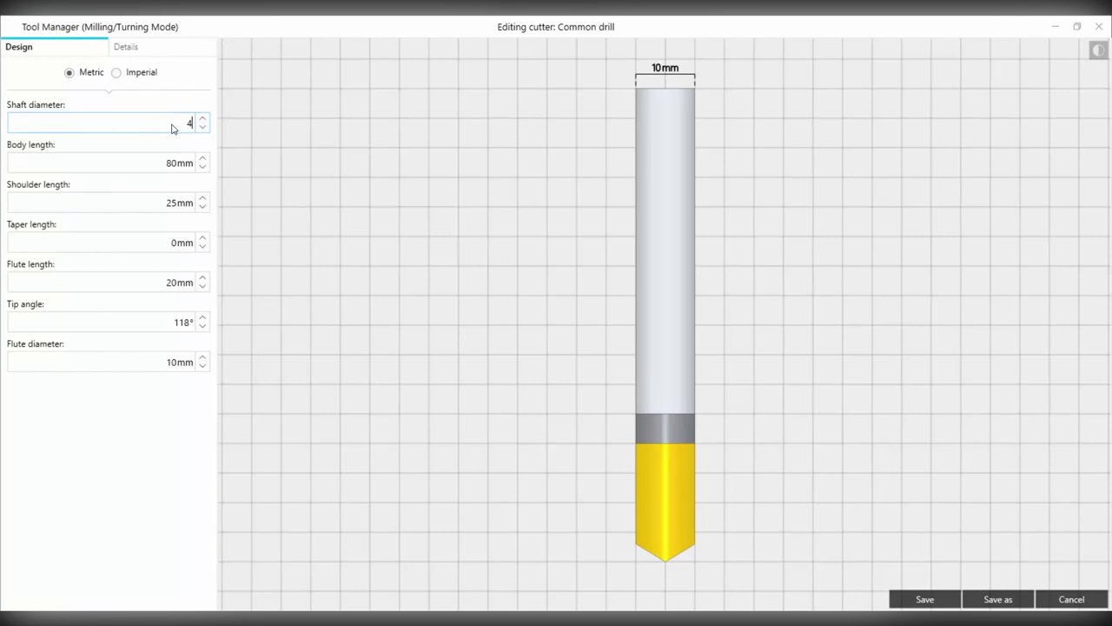
pyautogui.write('40')
pyautogui.click(185, 164)
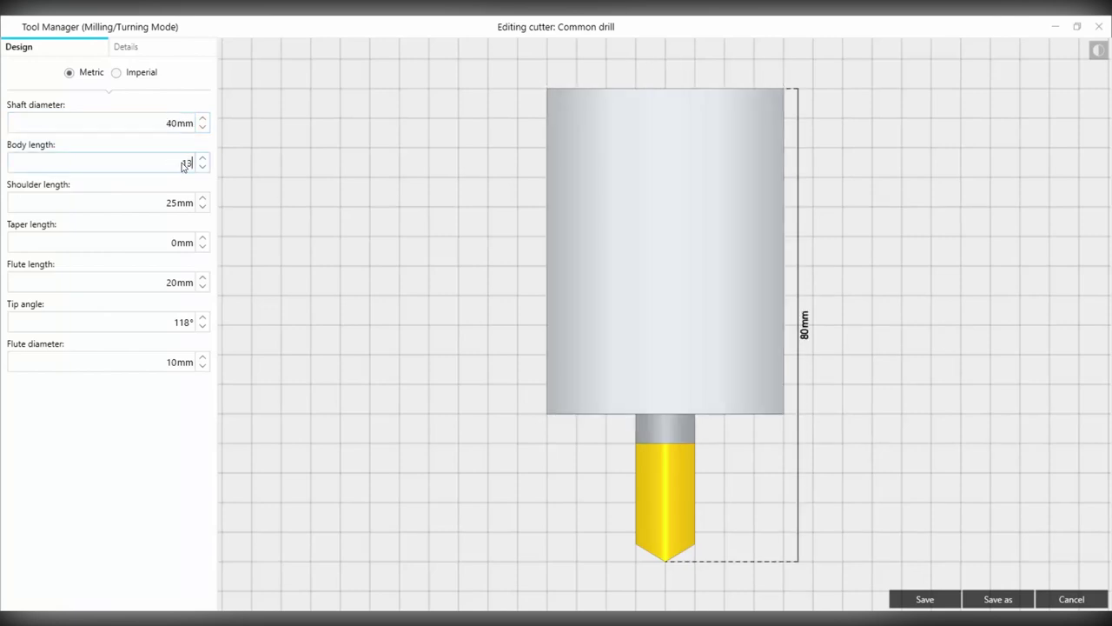
pyautogui.press('Return')
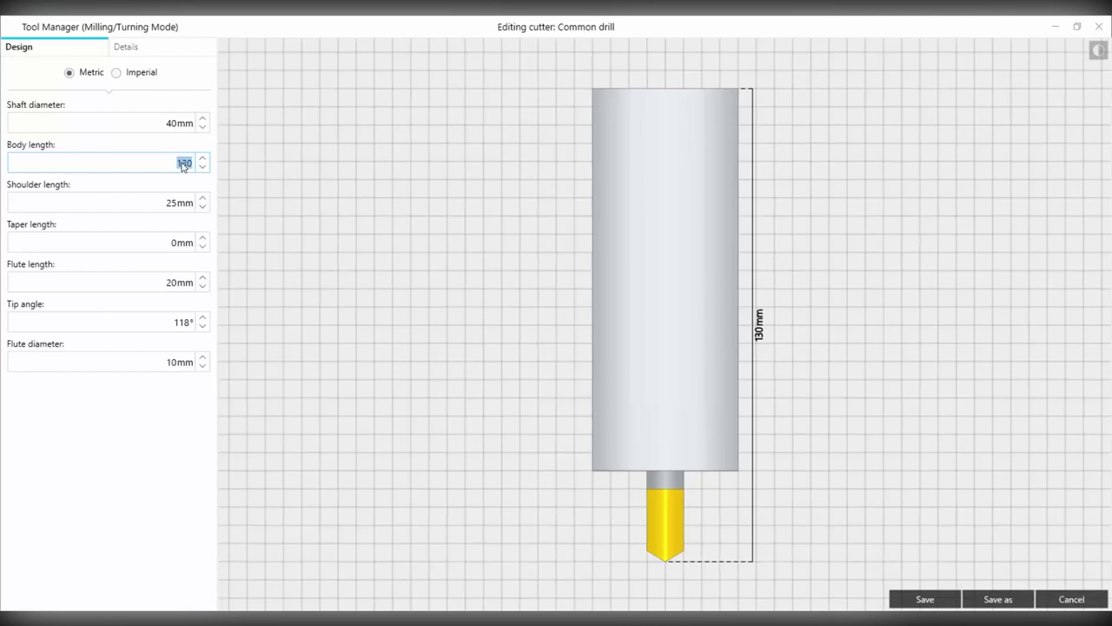
# Set the drill's shoulder length to 50 mm and flute length to 30 mm, leaving the taper length at 0 mm
pyautogui.click(181, 205)
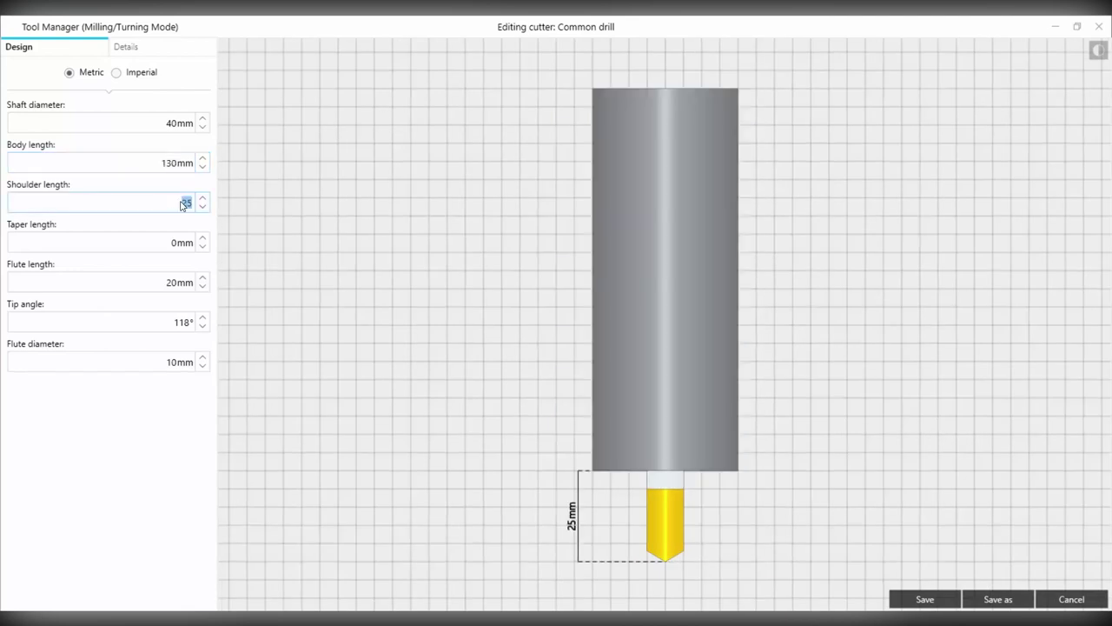
pyautogui.write('5')
pyautogui.press('Return')
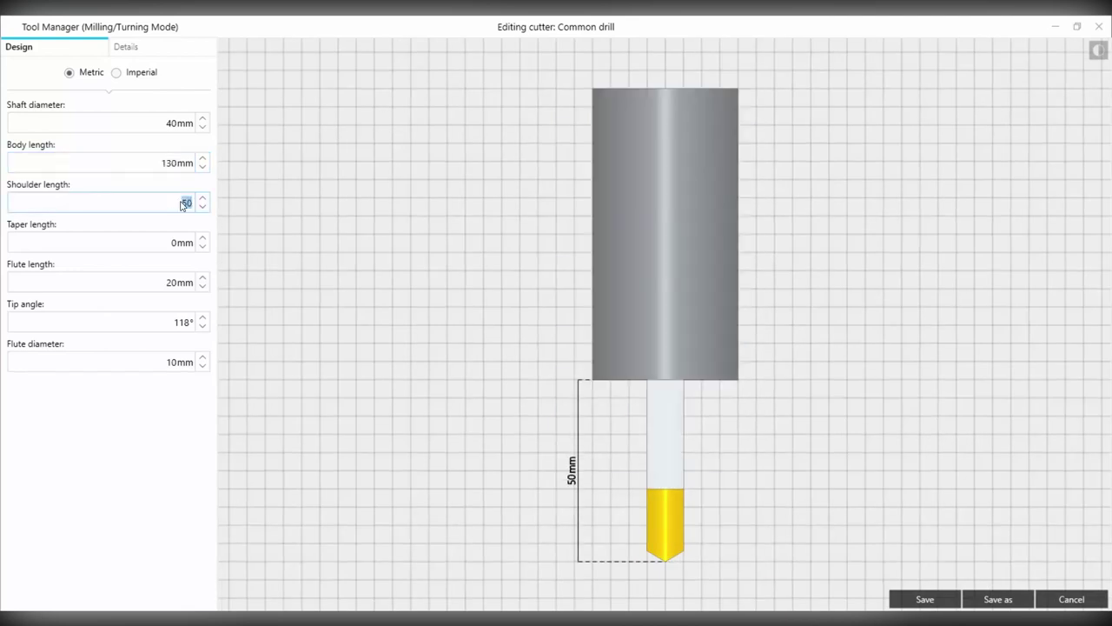
pyautogui.click(185, 243)
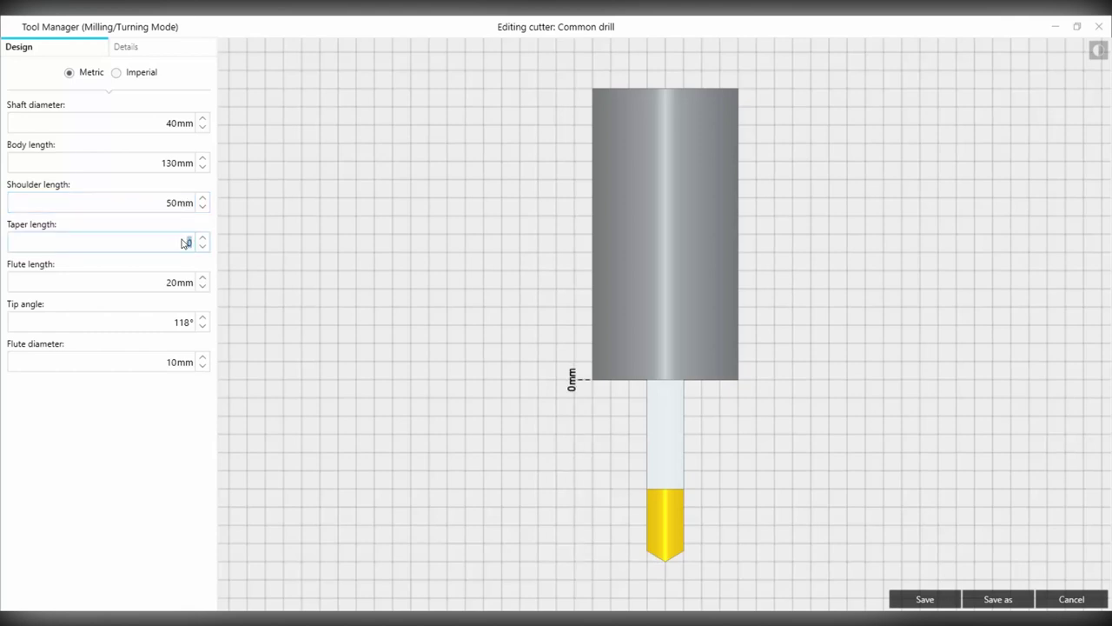
pyautogui.click(180, 284)
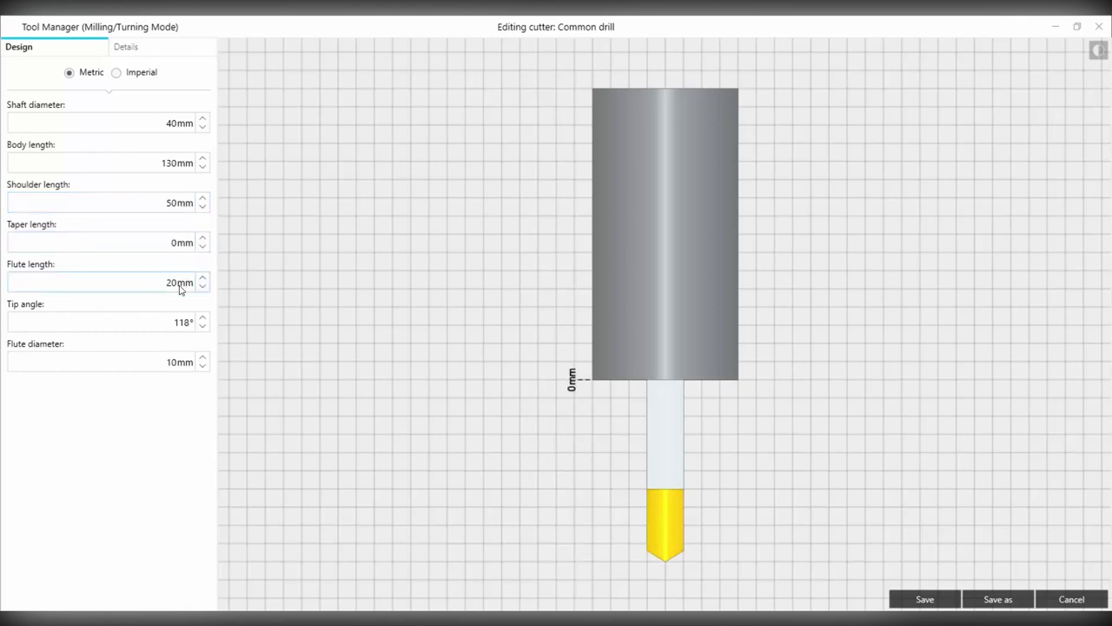
pyautogui.write('30')
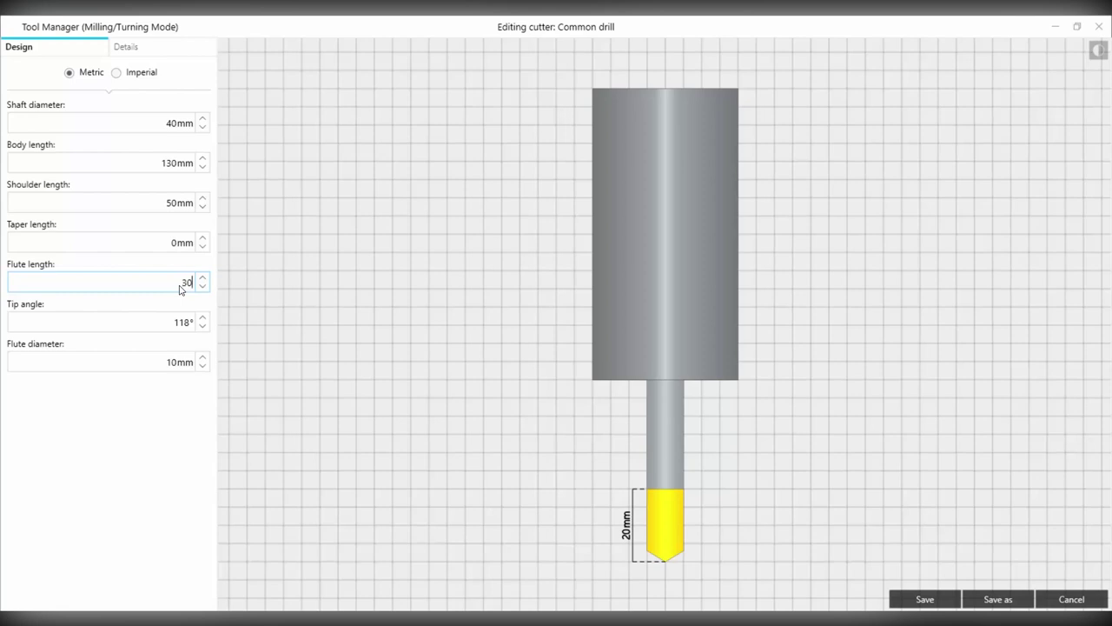
pyautogui.press('Return')
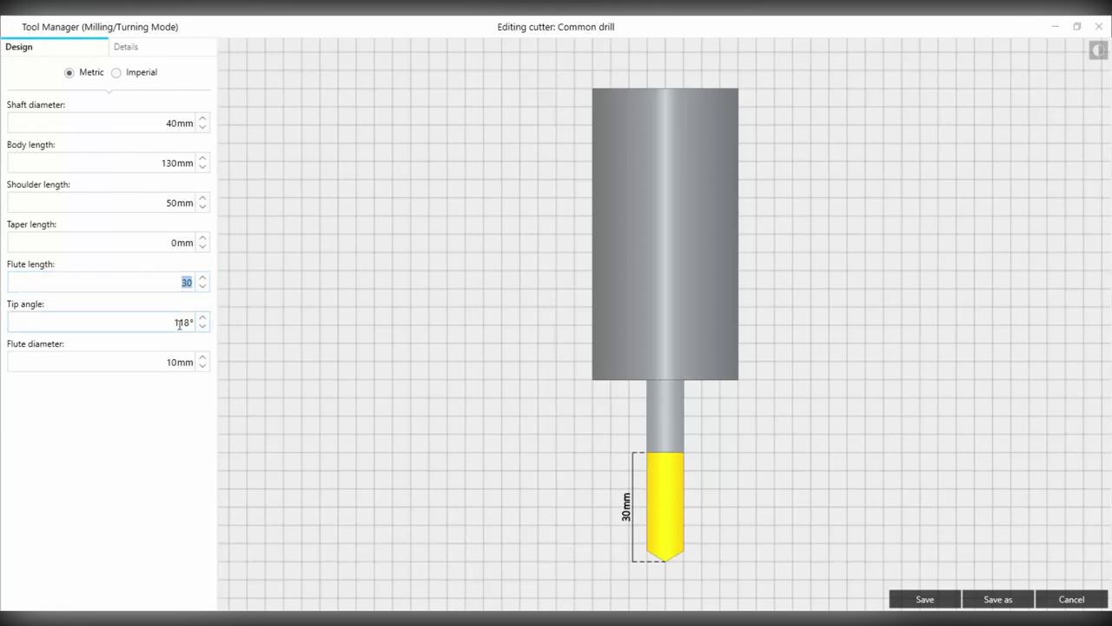
# Set the drill's tip angle to 100° and flute diameter to 65 mm, saving both the cutter and the lathe drilling assembly
pyautogui.click(179, 324)
pyautogui.click(178, 323)
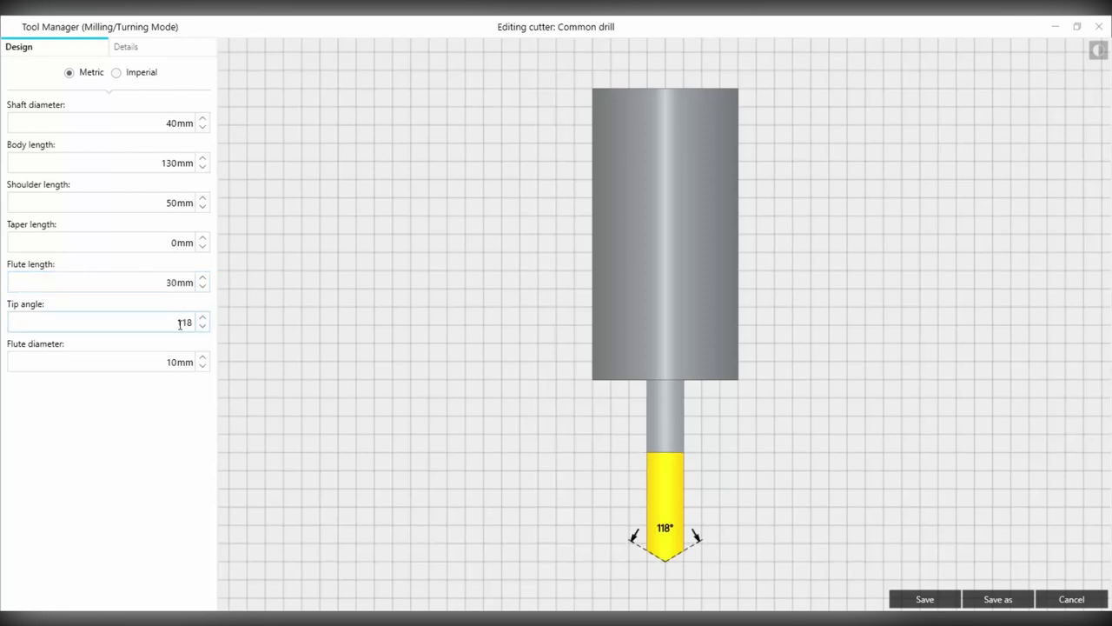
pyautogui.doubleClick(179, 323)
pyautogui.write('100')
pyautogui.click(185, 363)
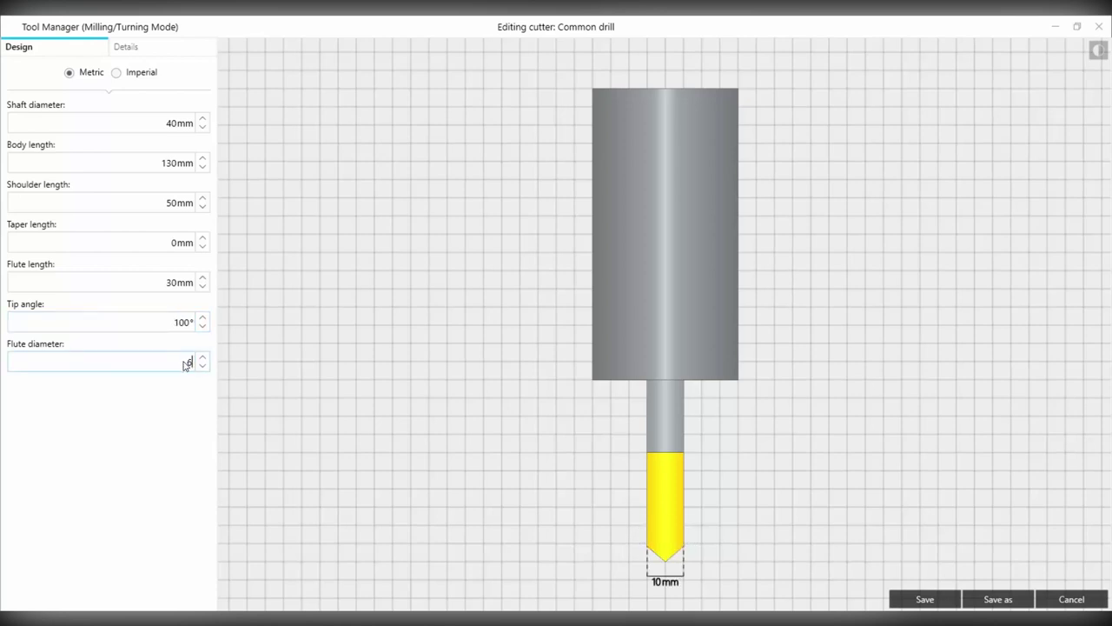
pyautogui.write('65')
pyautogui.press('Return')
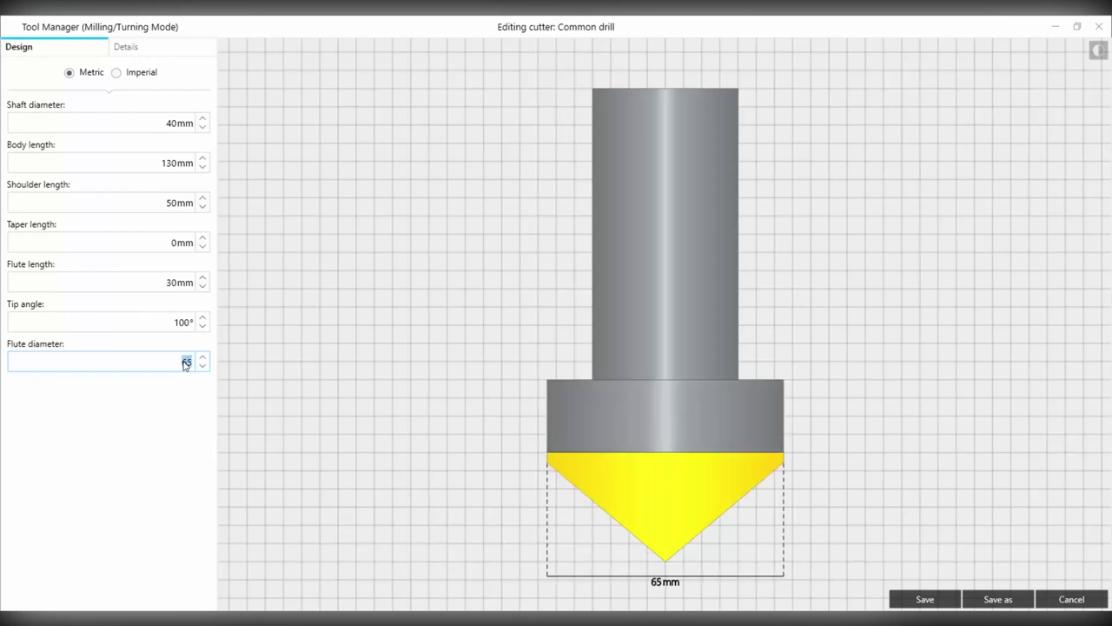
pyautogui.click(943, 601)
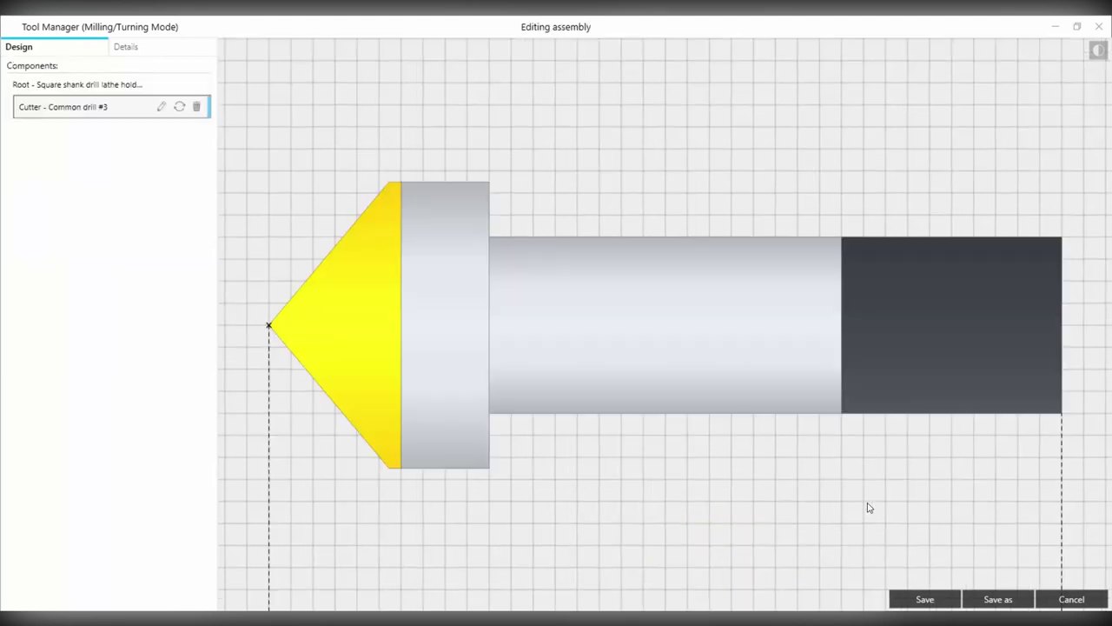
pyautogui.click(925, 599)
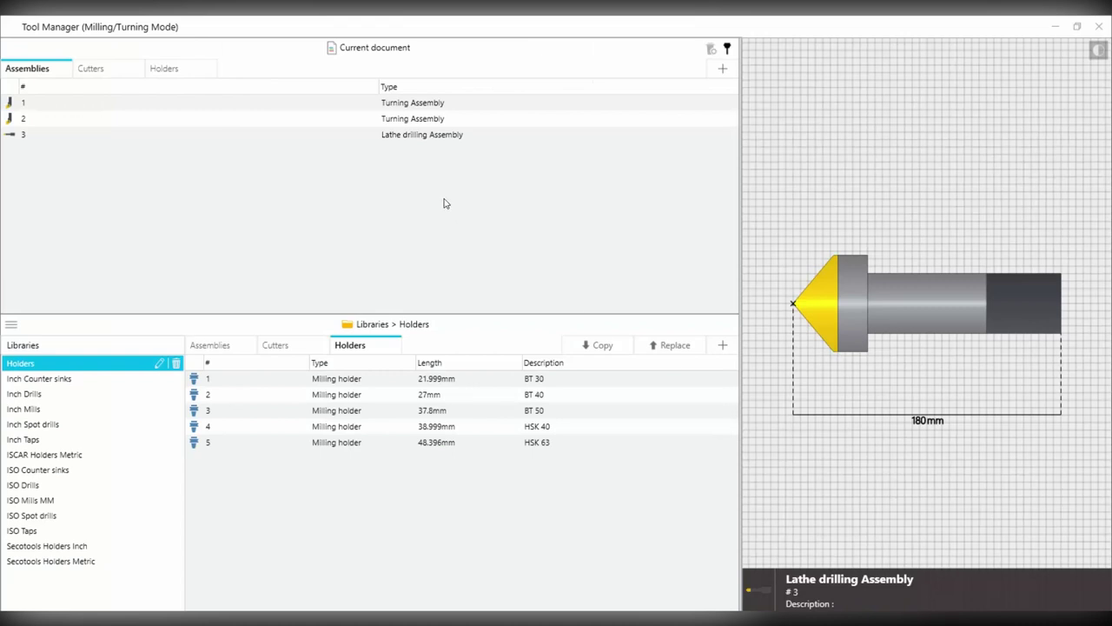
# Review the two turning assemblies and the lathe drilling assembly in the current document, and close the Tool Manager
pyautogui.click(405, 103)
pyautogui.click(411, 118)
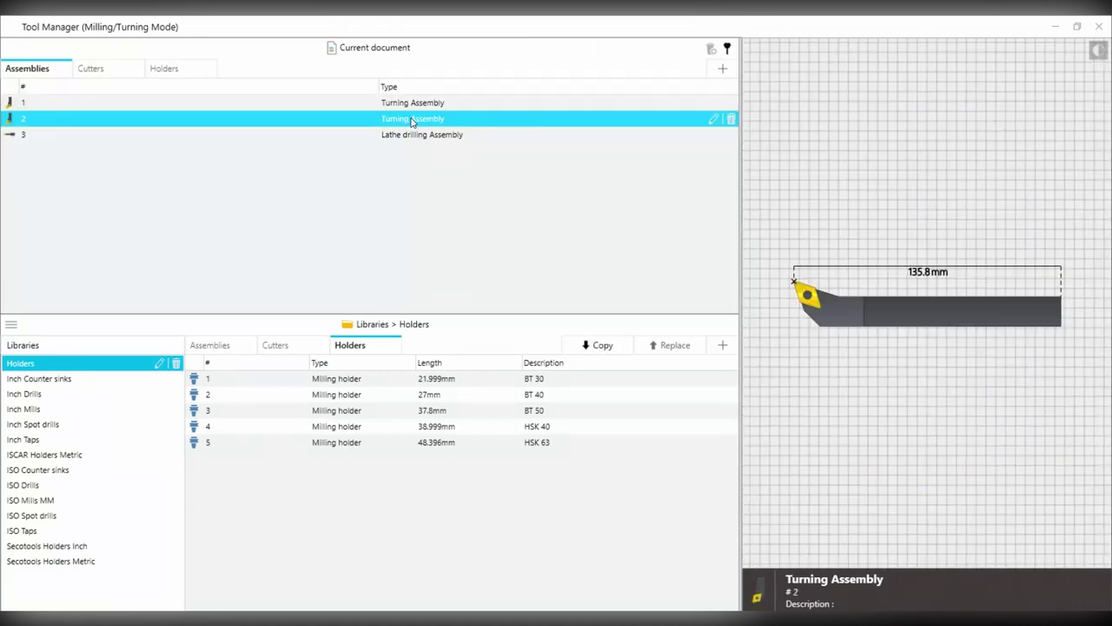
pyautogui.click(424, 134)
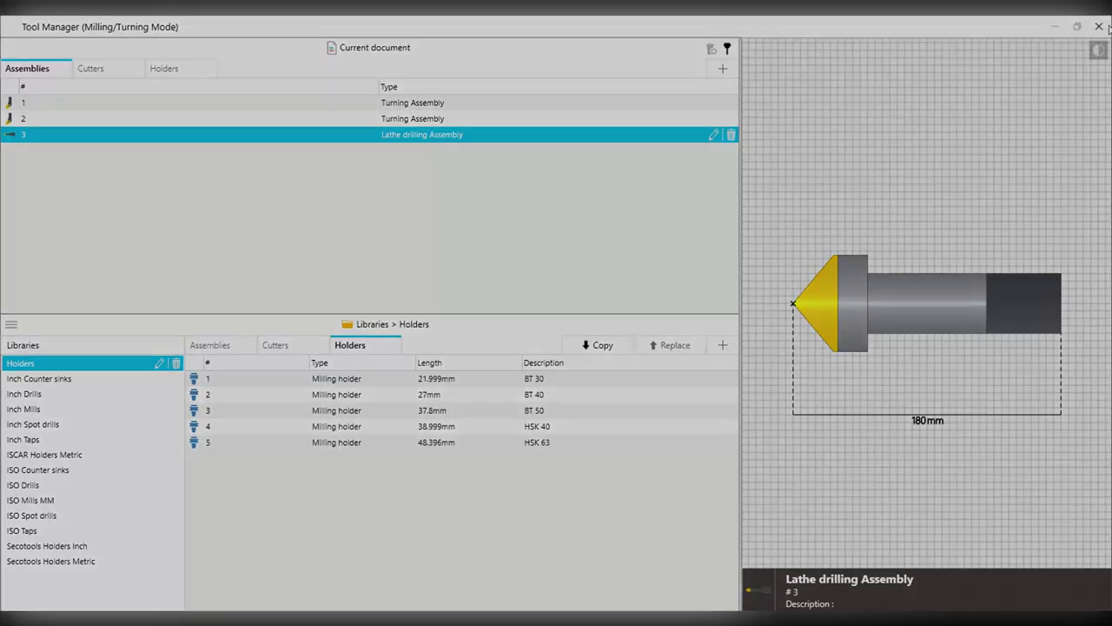
pyautogui.click(1098, 27)
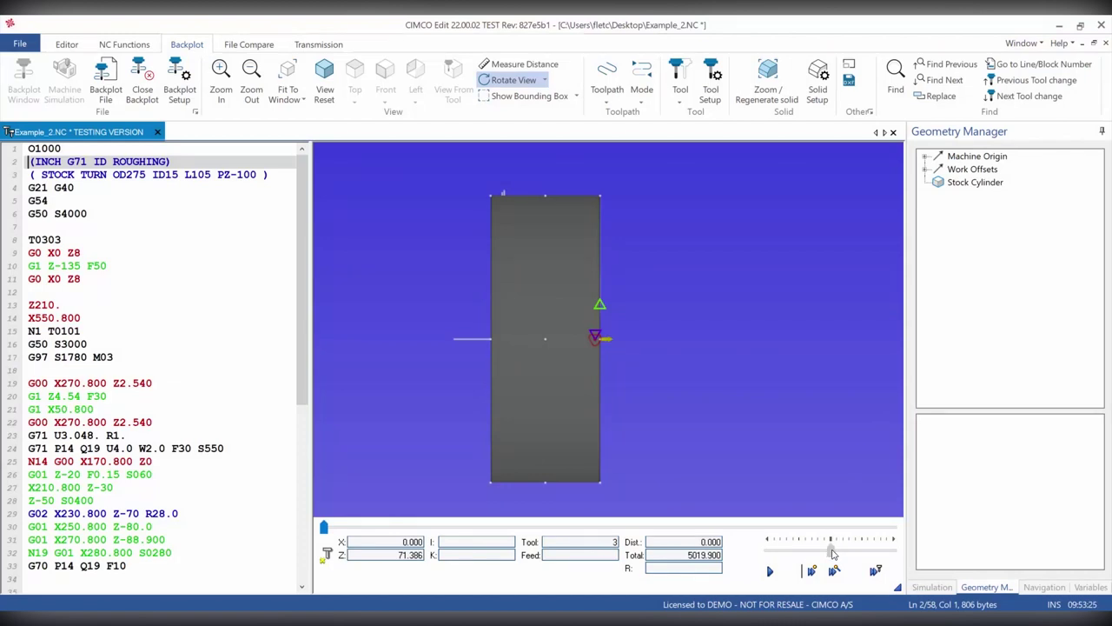
# Start the backplot simulation, rotate the view to show the stock's front face, and raise the playback speed through tool 3's drilling
pyautogui.press('space')
pyautogui.moveTo(833, 553); pyautogui.dragTo(878, 551)
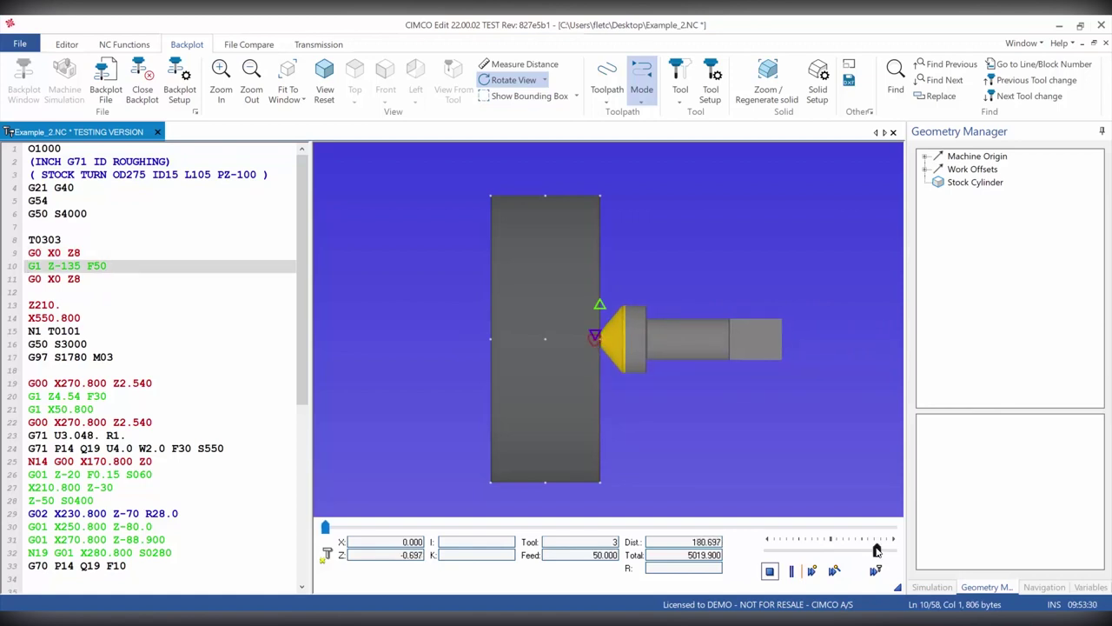
pyautogui.rightClick(782, 286)
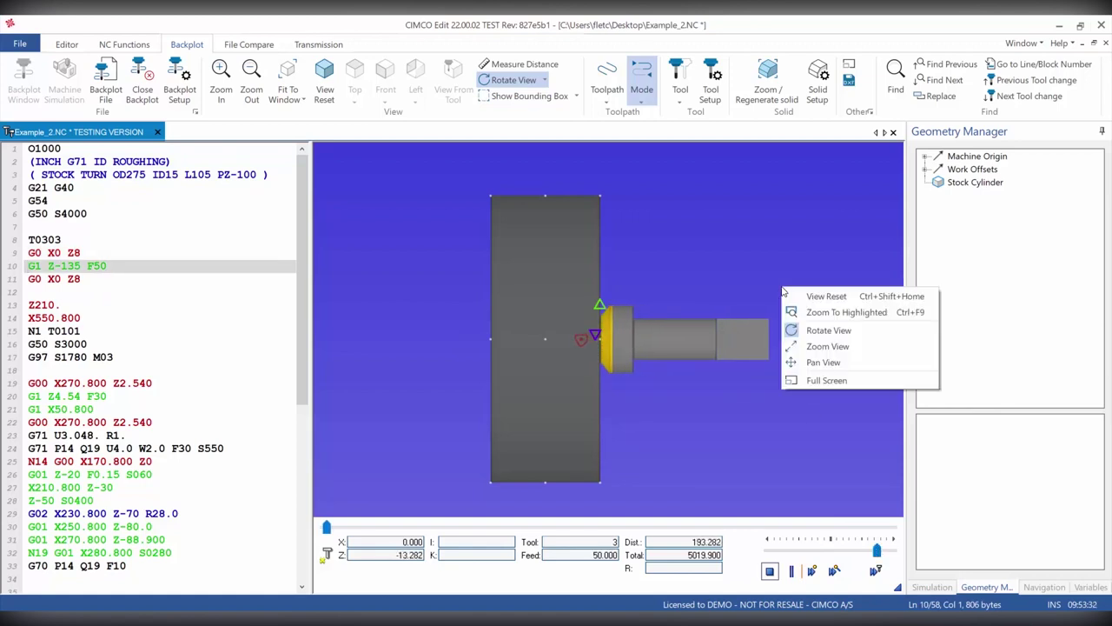
pyautogui.click(817, 331)
pyautogui.moveTo(798, 333); pyautogui.dragTo(746, 354)
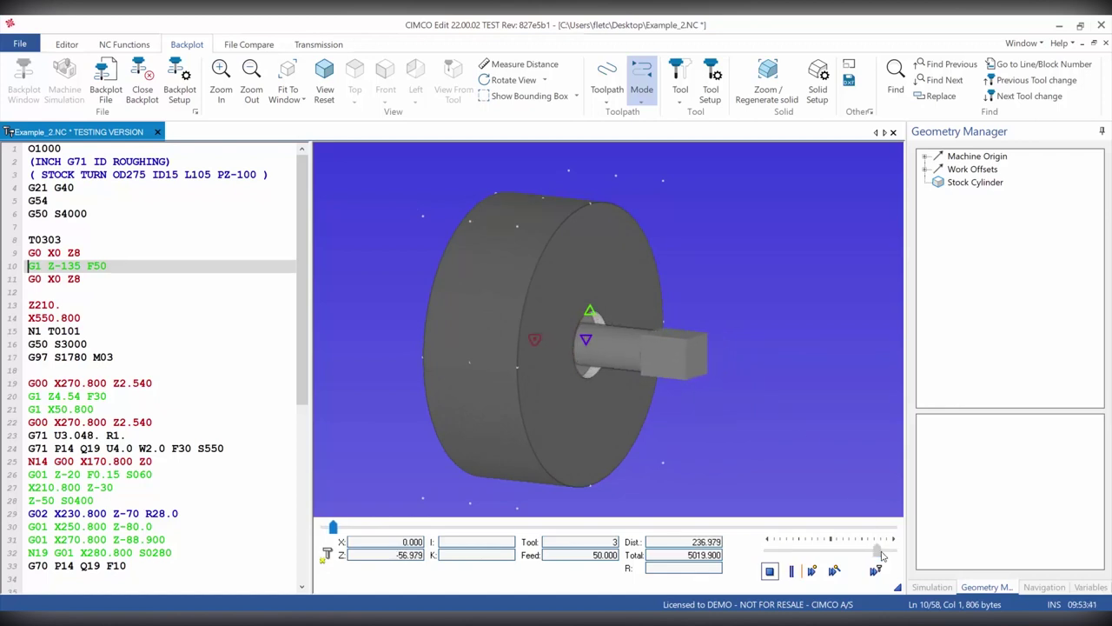
pyautogui.moveTo(879, 551); pyautogui.dragTo(887, 551)
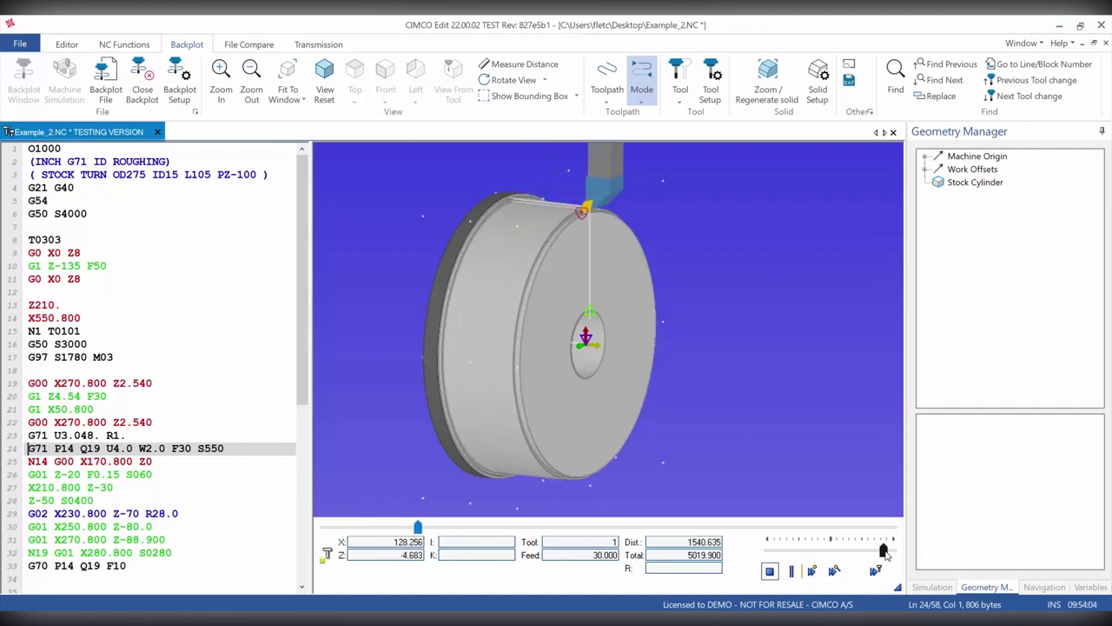
# Examine tool 1's G71 outer roughing passes up close, pausing and resuming the simulation to inspect the insert against the stock
pyautogui.scroll(3, 526, 187)
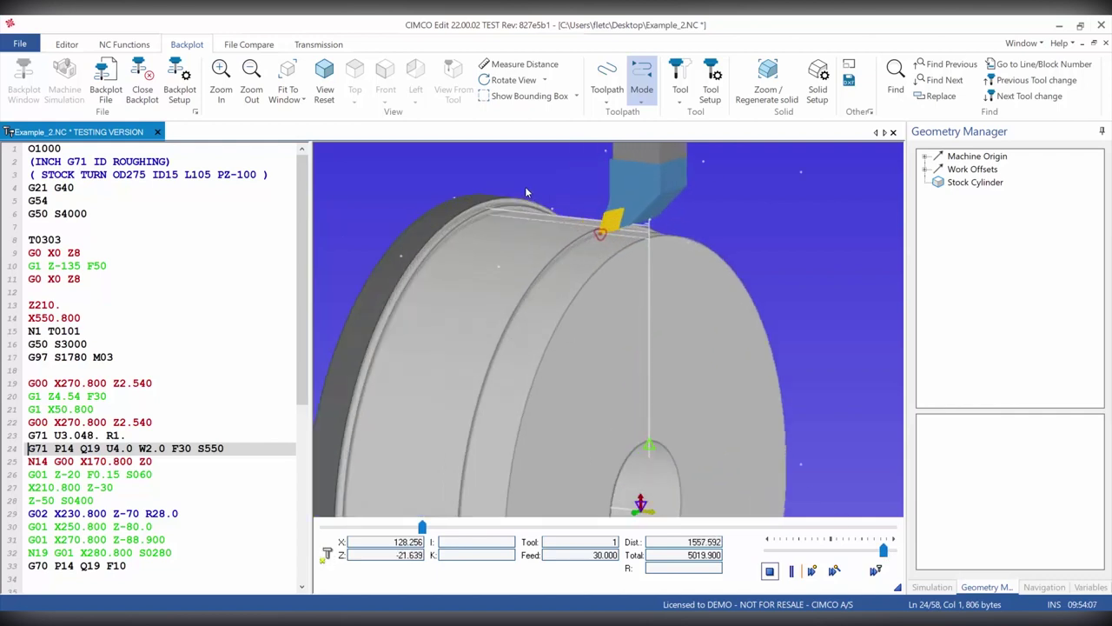
pyautogui.scroll(2, 525, 185)
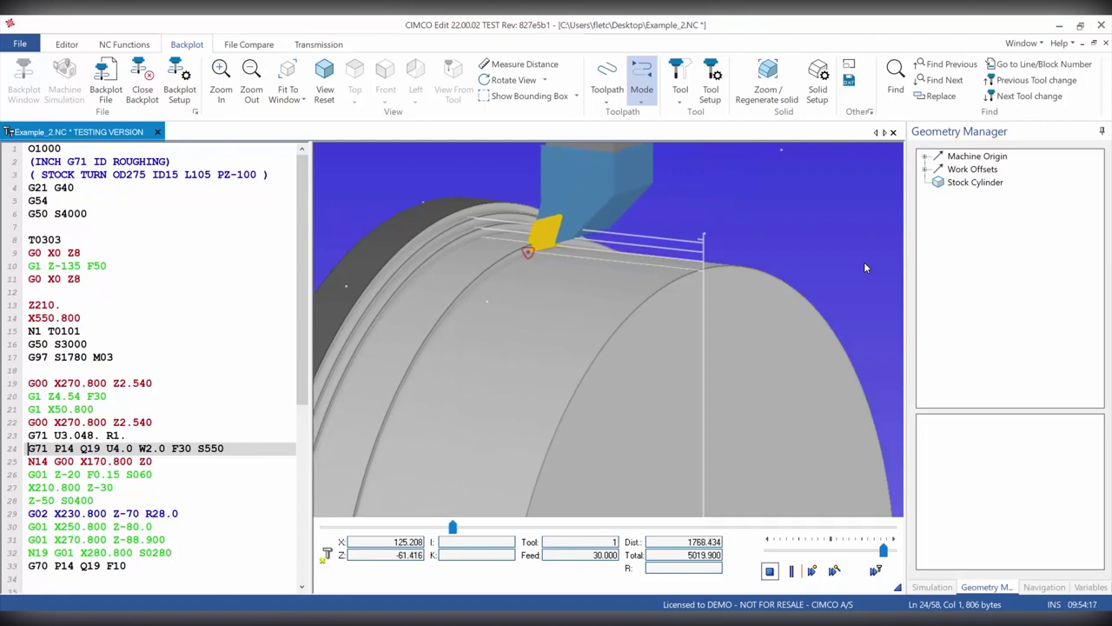
pyautogui.click(790, 570)
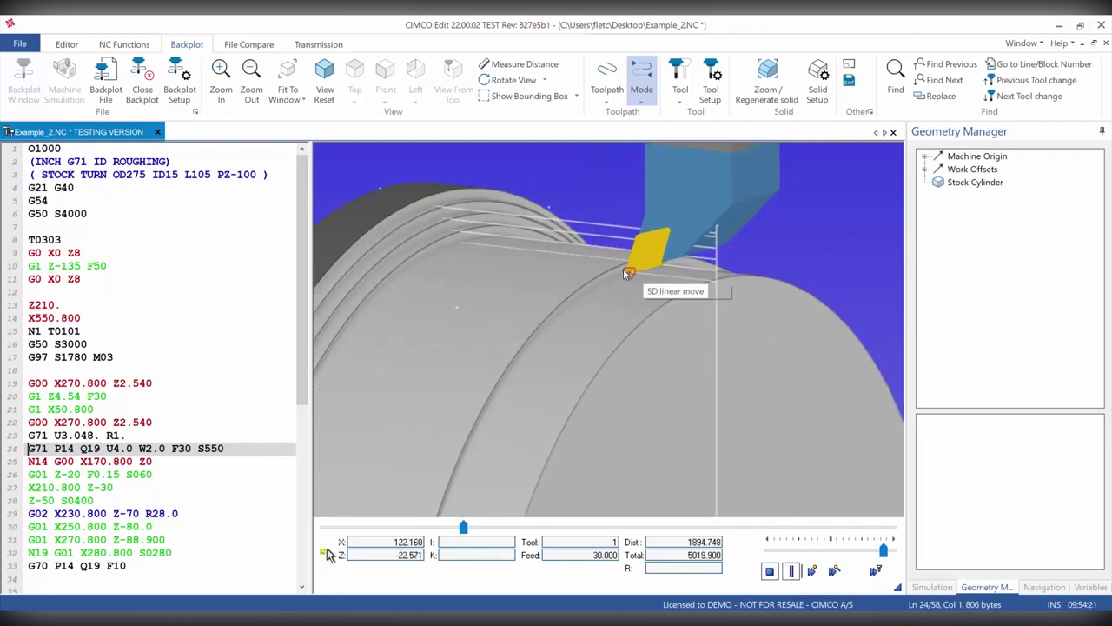
pyautogui.scroll(3, 626, 273)
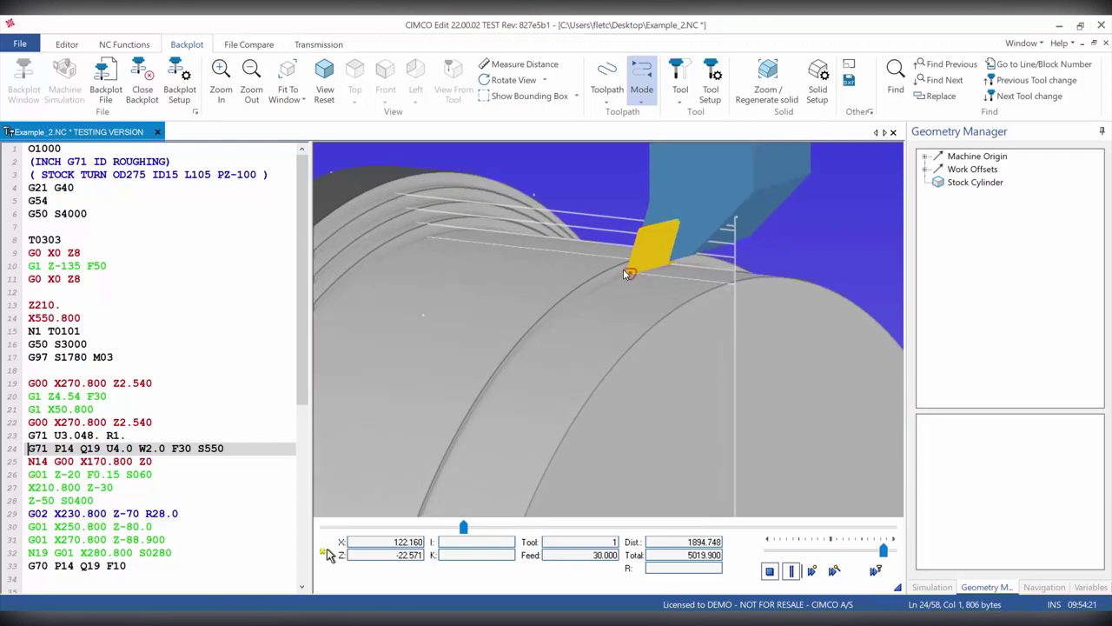
pyautogui.click(792, 570)
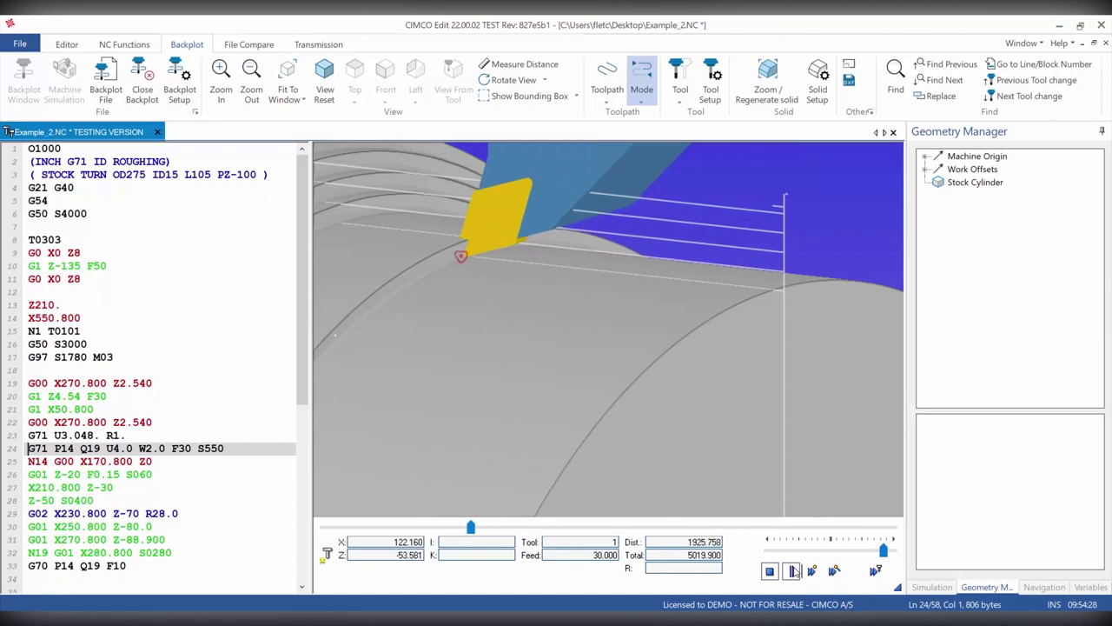
pyautogui.scroll(-5, 677, 317)
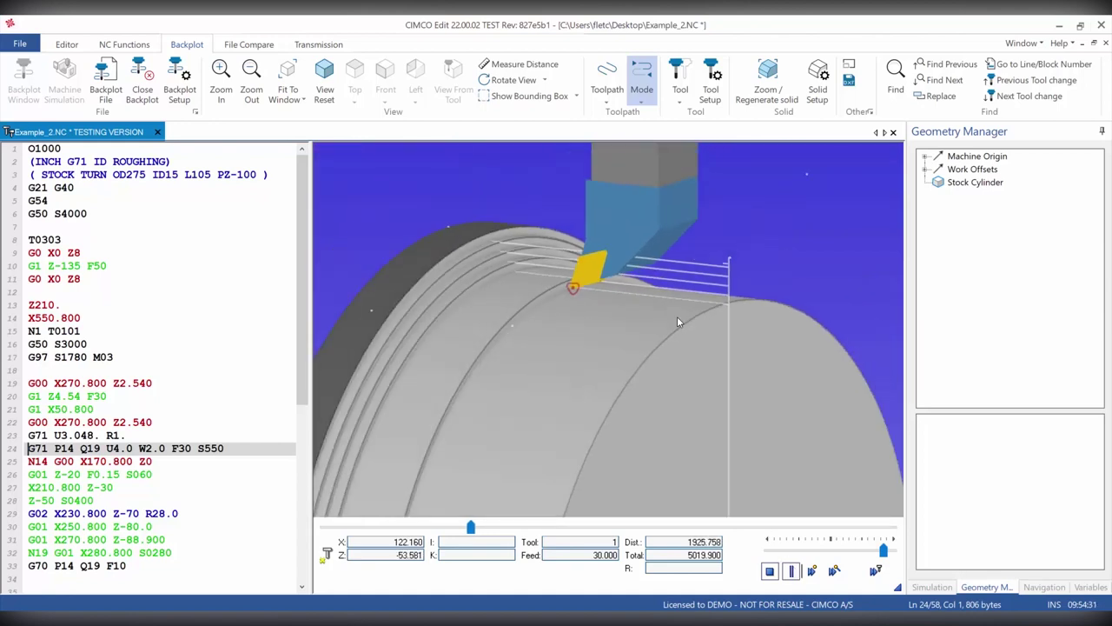
# Resume the simulation through tool 1's outer roughing and G70 finishing, and slow the playback for tool 2's internal cut
pyautogui.click(812, 570)
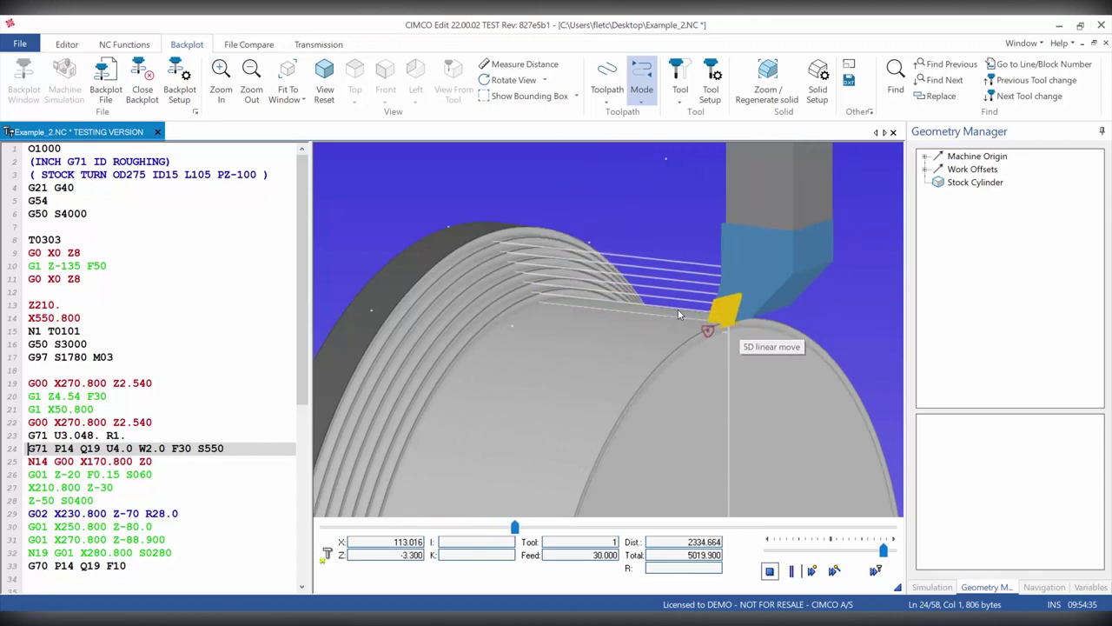
pyautogui.scroll(-5, 677, 308)
pyautogui.scroll(2, 732, 468)
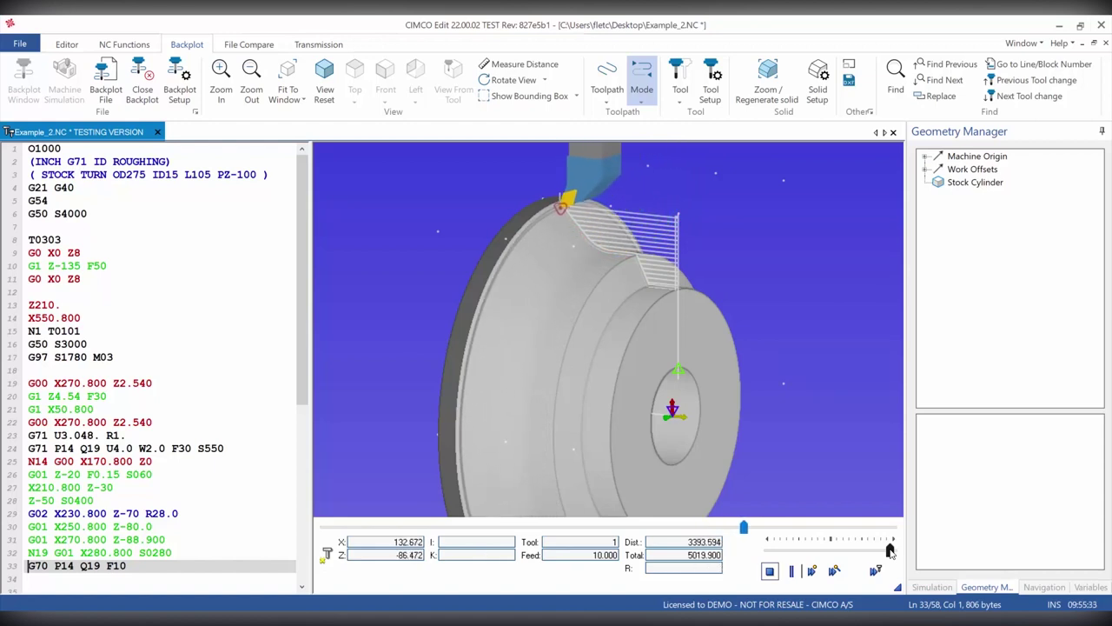
pyautogui.moveTo(891, 552); pyautogui.dragTo(882, 553)
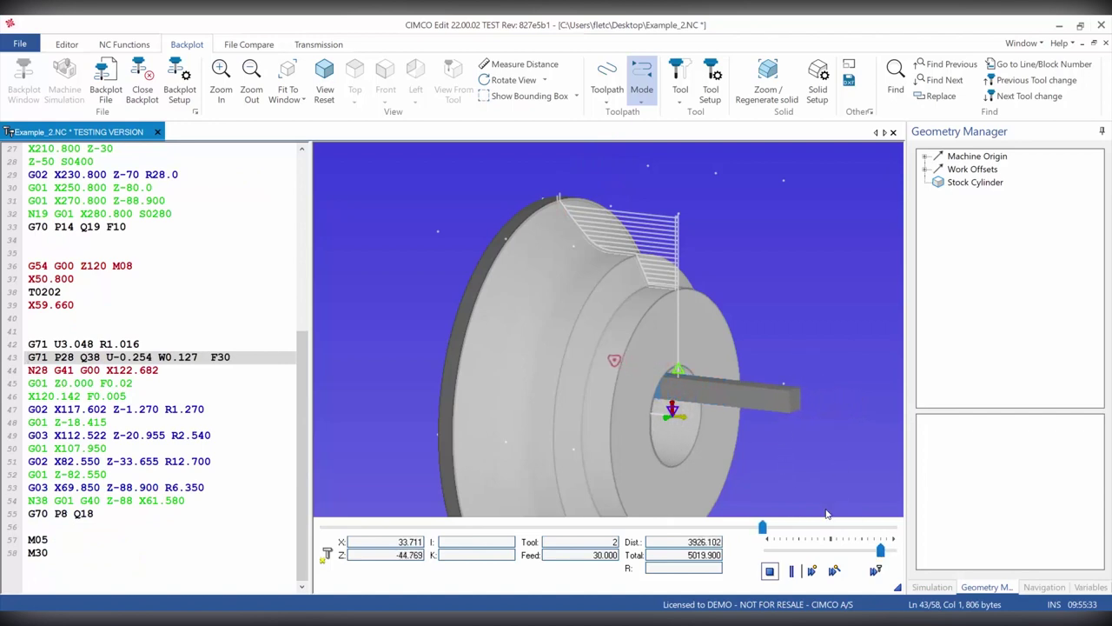
# Reset the view to the part's side profile and make the Stock Cylinder transparent to expose tool 2 inside the bore
pyautogui.rightClick(786, 230)
pyautogui.click(821, 240)
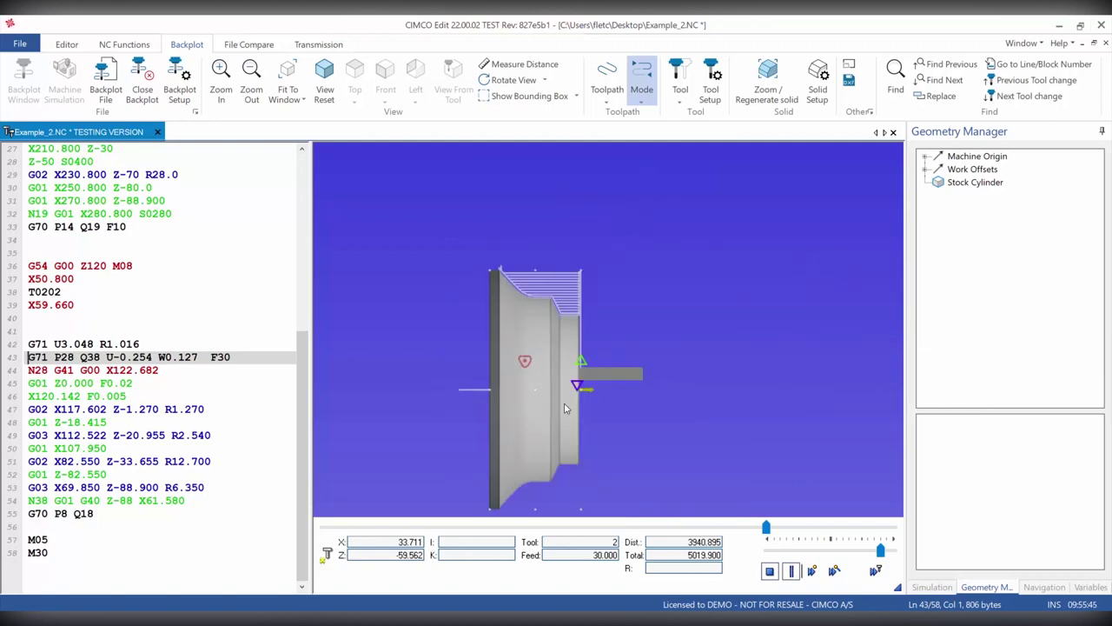
pyautogui.scroll(5, 539, 386)
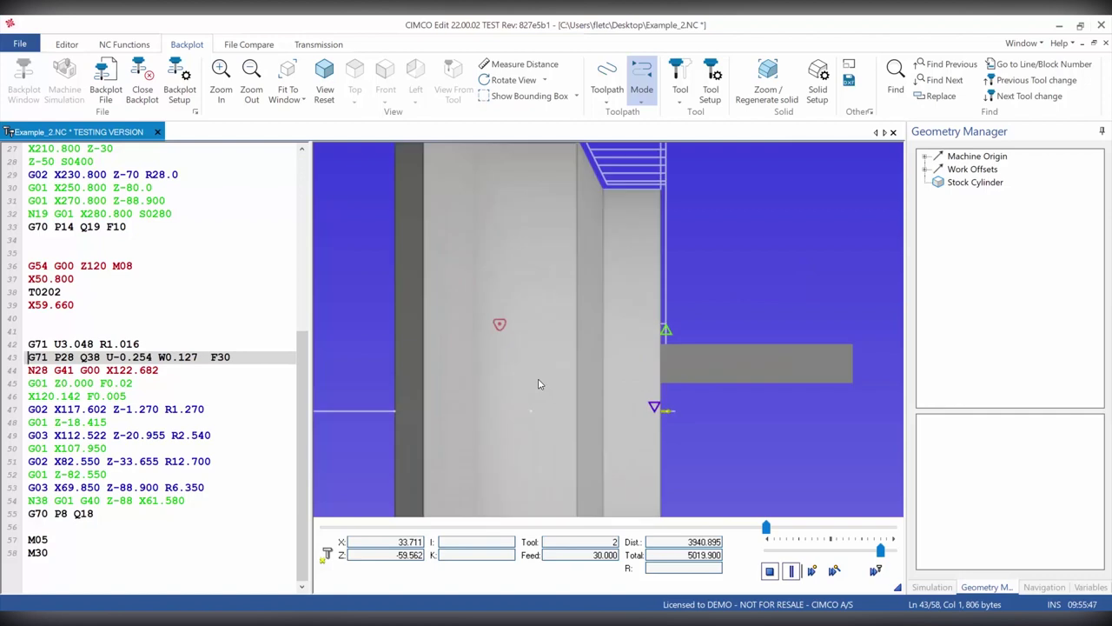
pyautogui.click(971, 184)
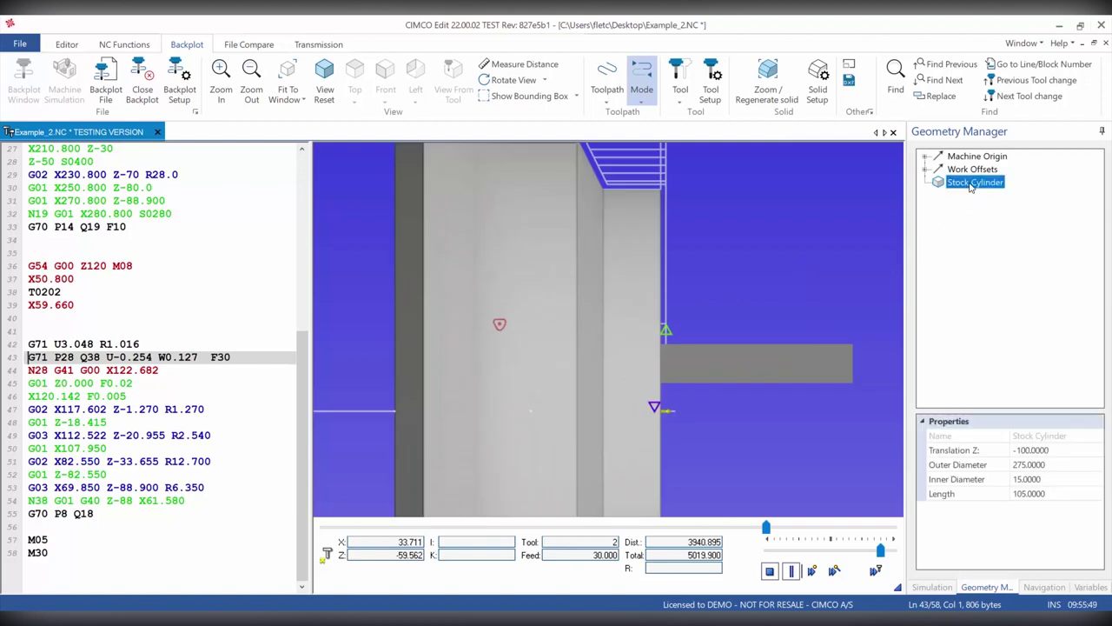
pyautogui.rightClick(971, 184)
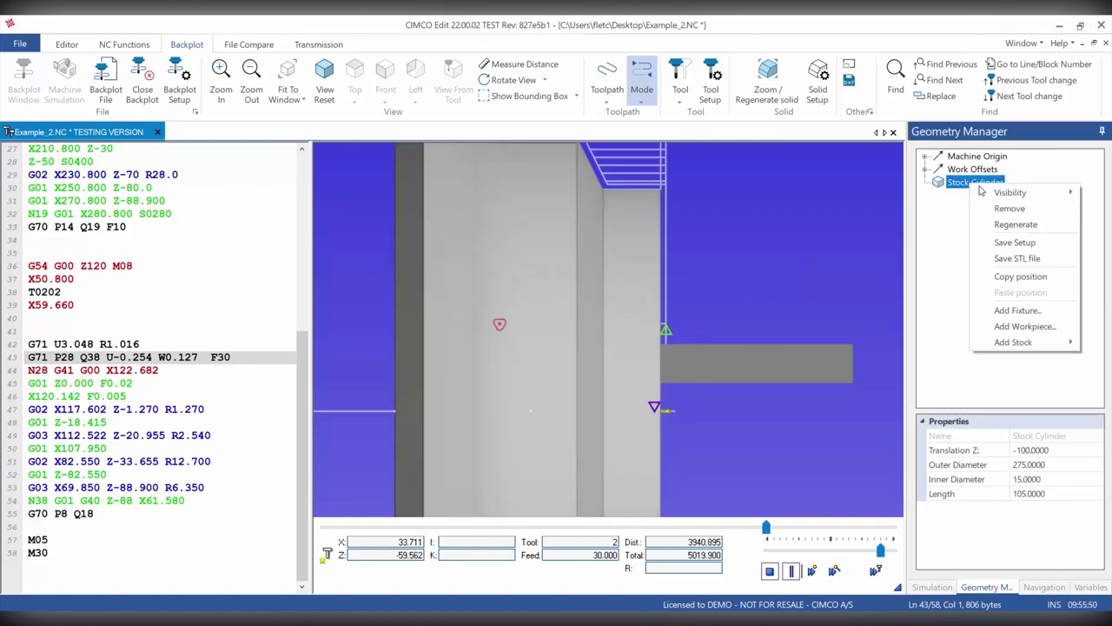
pyautogui.moveTo(1031, 199)
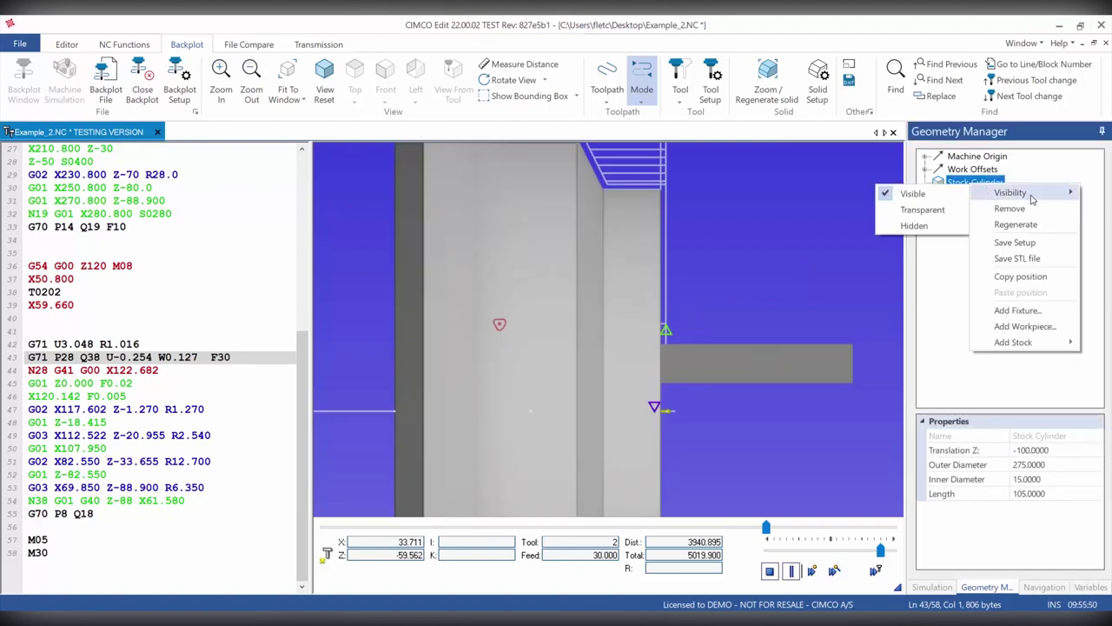
pyautogui.click(923, 210)
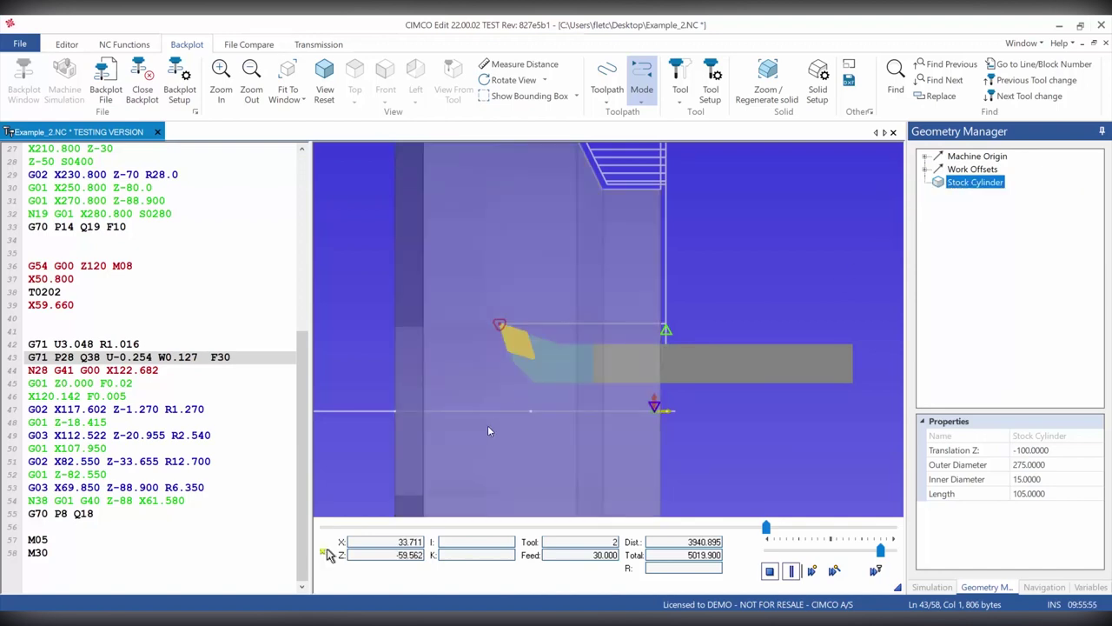
# Resume tool 2's internal G71 roughing through the transparent stock, speed up the playback, and pause during the final contour pass
pyautogui.scroll(1, 477, 435)
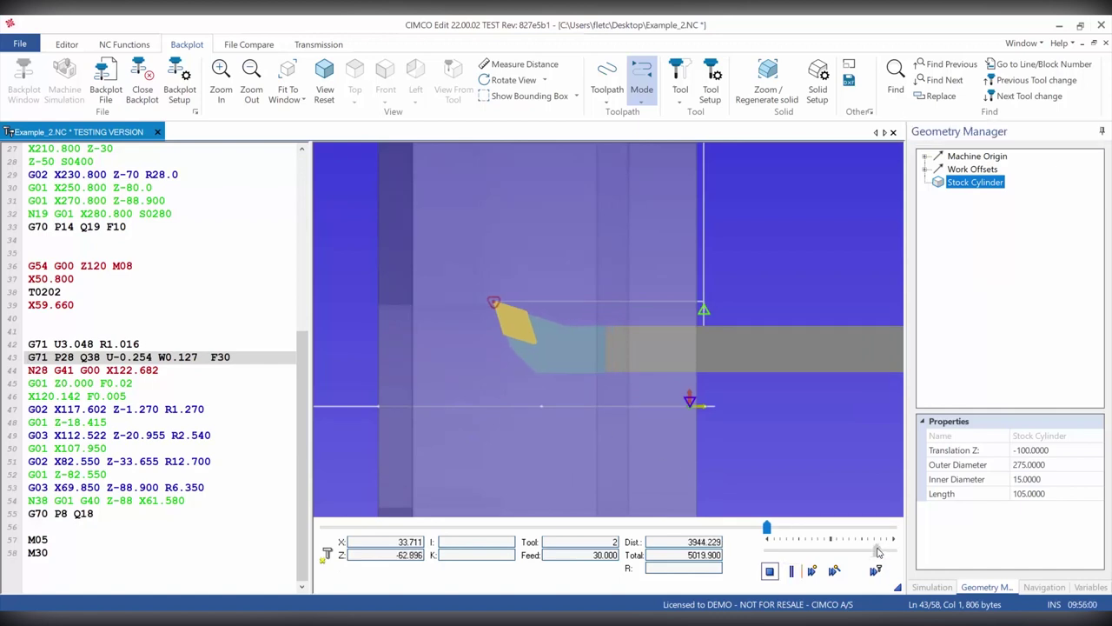
pyautogui.scroll(1, 464, 378)
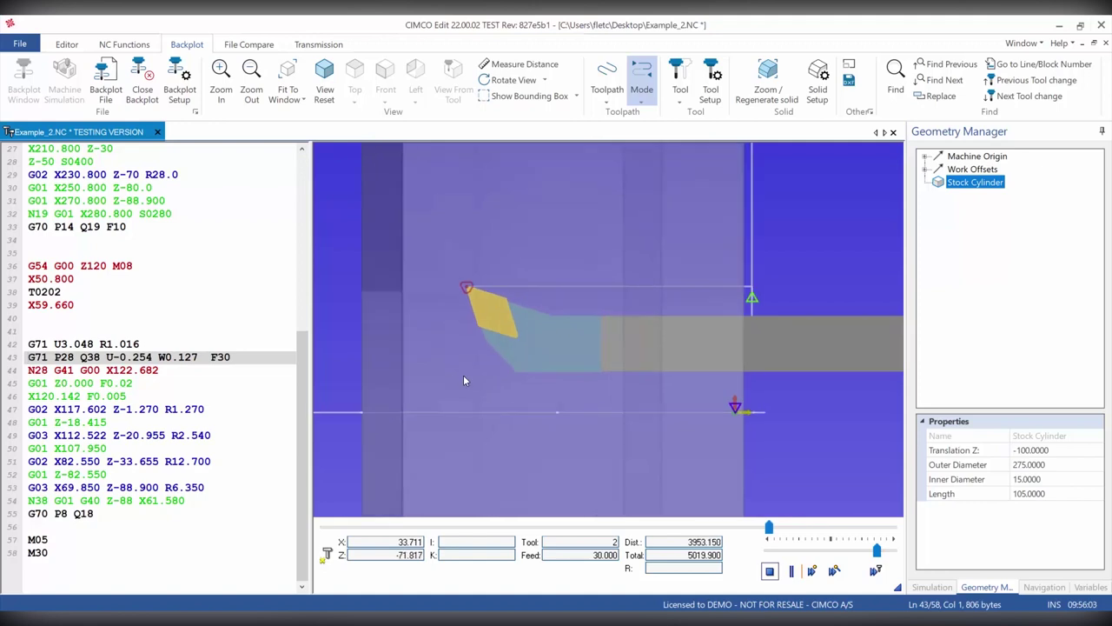
pyautogui.scroll(1, 464, 378)
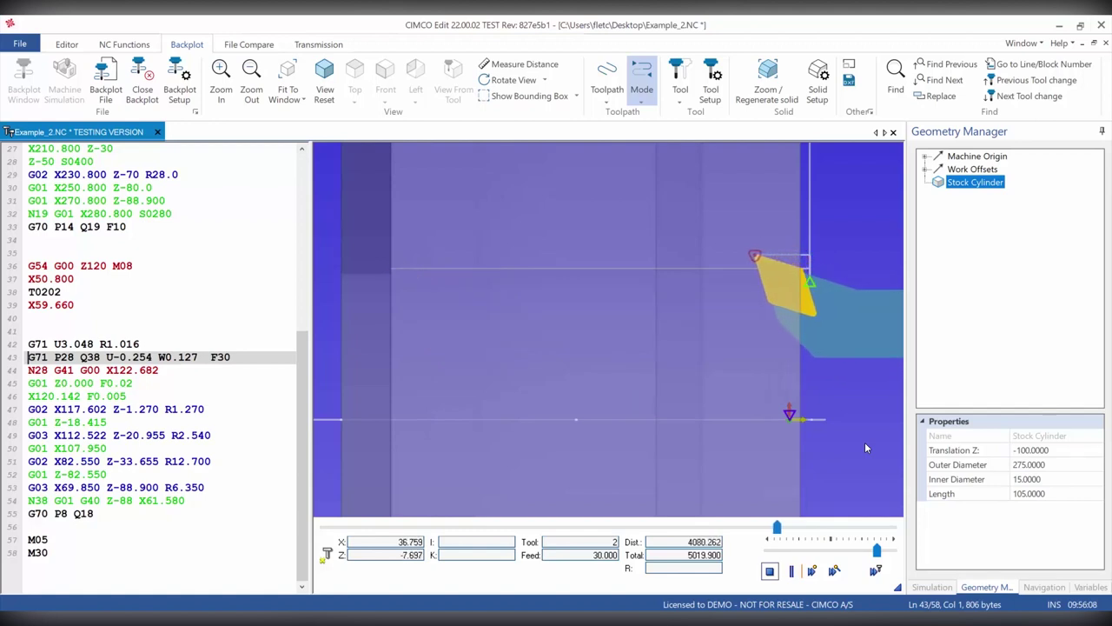
pyautogui.moveTo(876, 551); pyautogui.dragTo(882, 552)
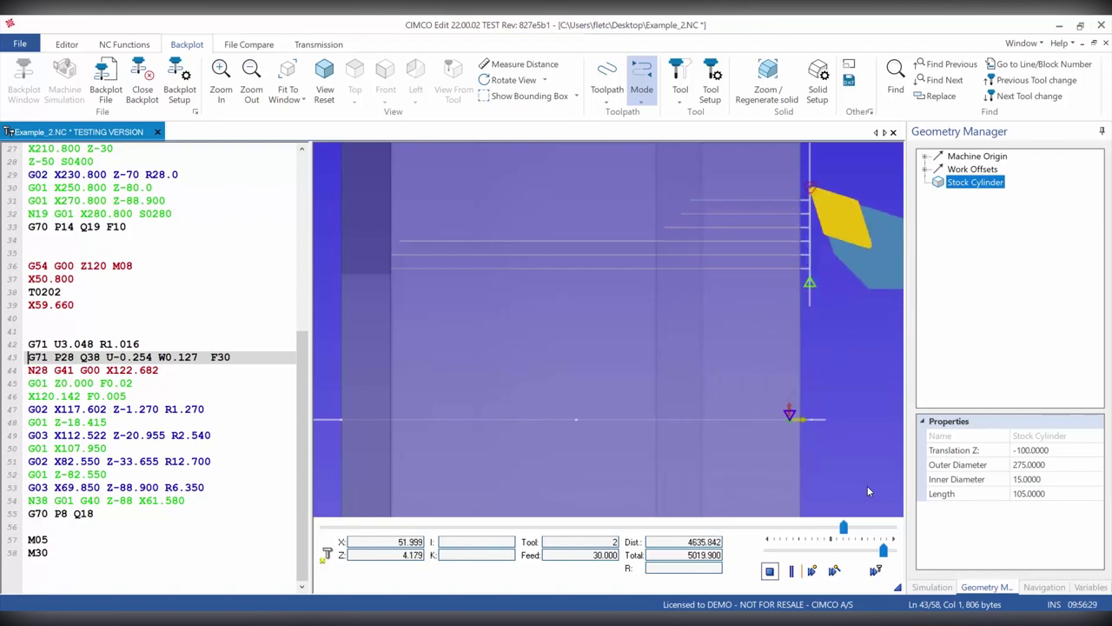
pyautogui.scroll(-1, 743, 389)
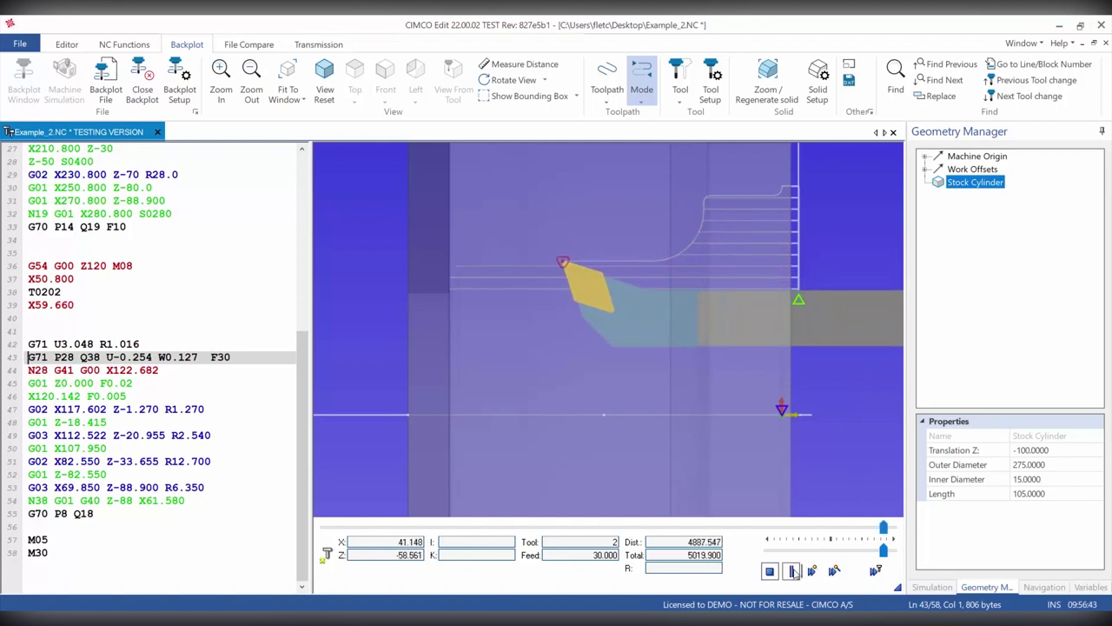
# Set the Stock Cylinder's visibility back to Visible
pyautogui.rightClick(979, 188)
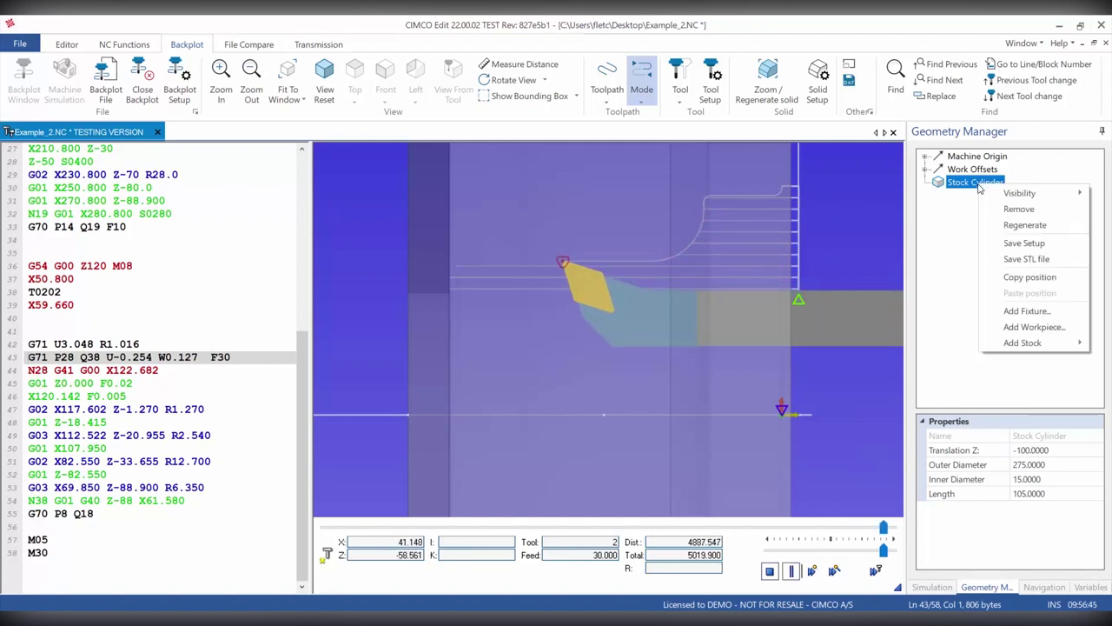
pyautogui.moveTo(1018, 193)
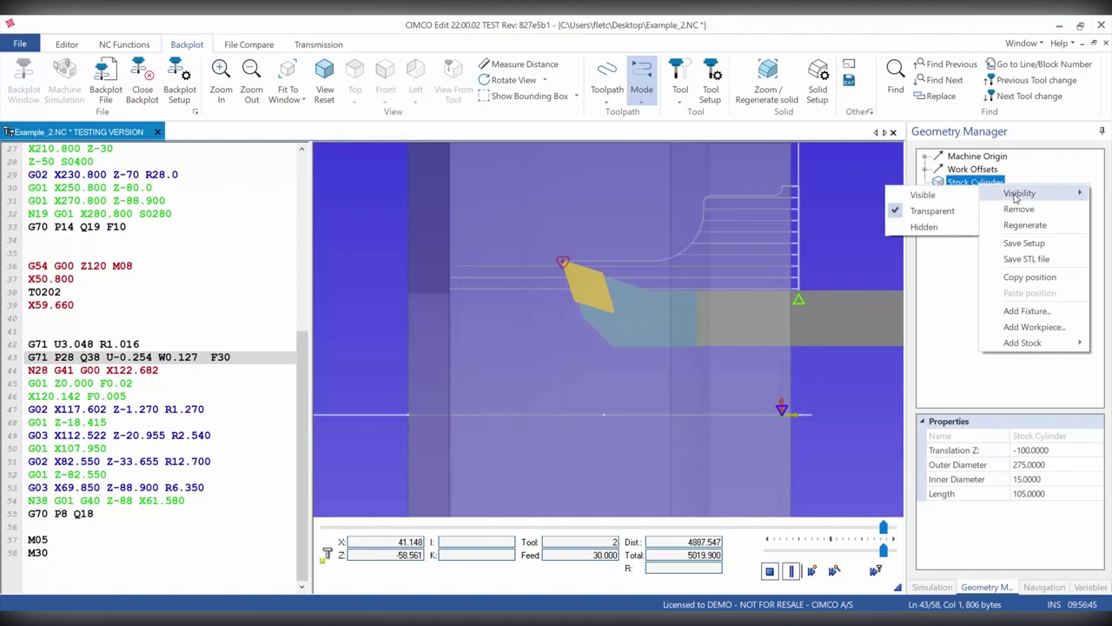
pyautogui.click(954, 197)
pyautogui.scroll(-3, 645, 279)
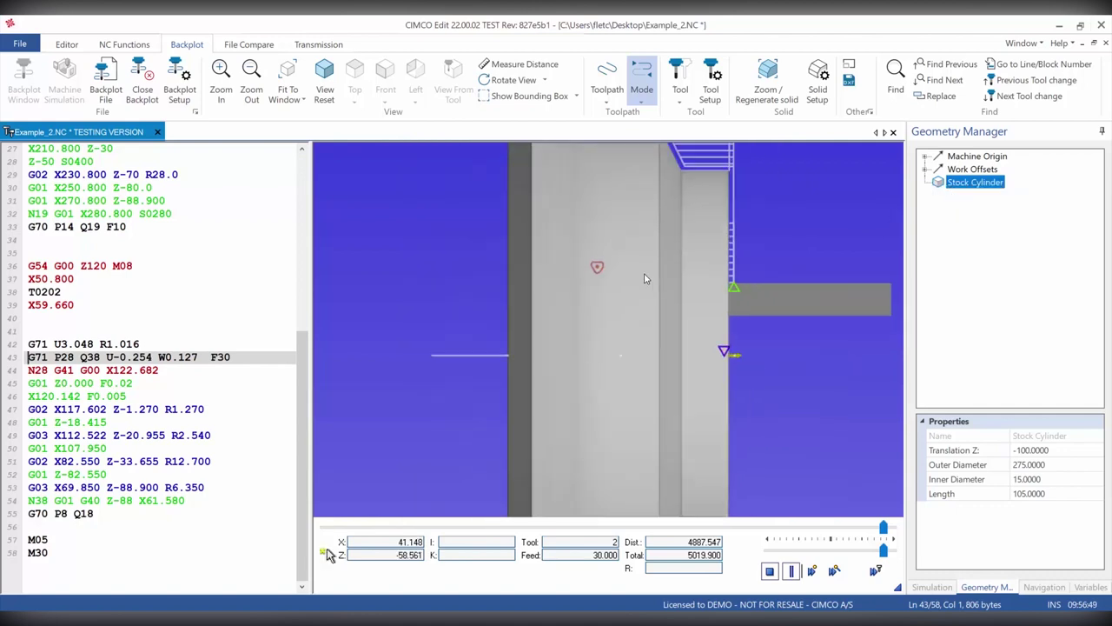
# Rotate the view to look into the bore, play the simulation to the M30 program end, and inspect the finished part
pyautogui.rightClick(777, 208)
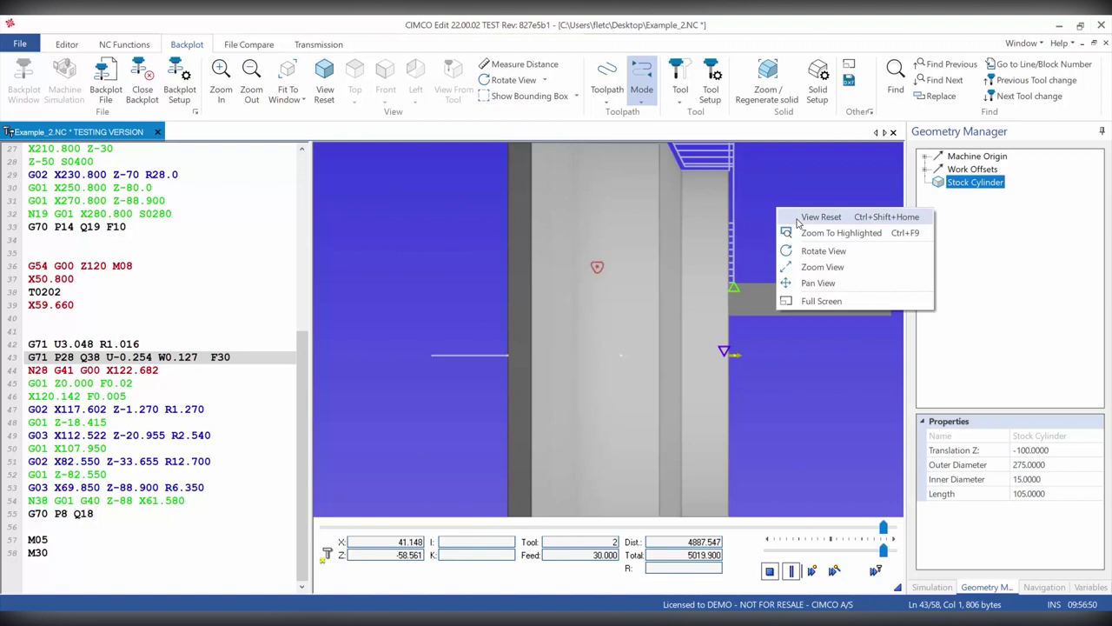
pyautogui.click(830, 250)
pyautogui.moveTo(803, 262); pyautogui.dragTo(734, 262)
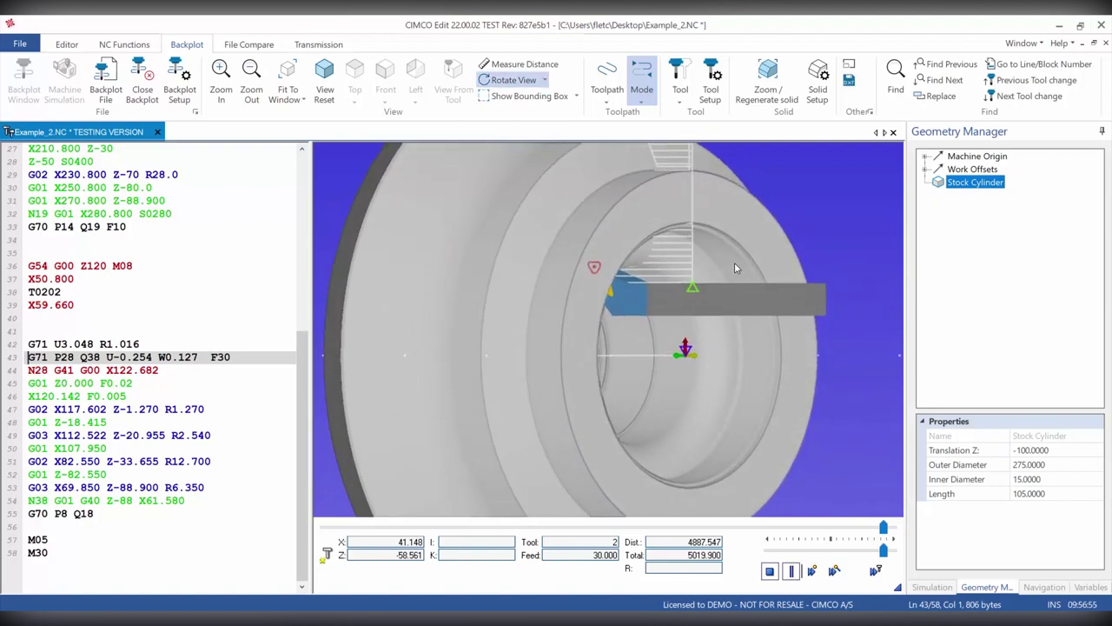
pyautogui.click(791, 570)
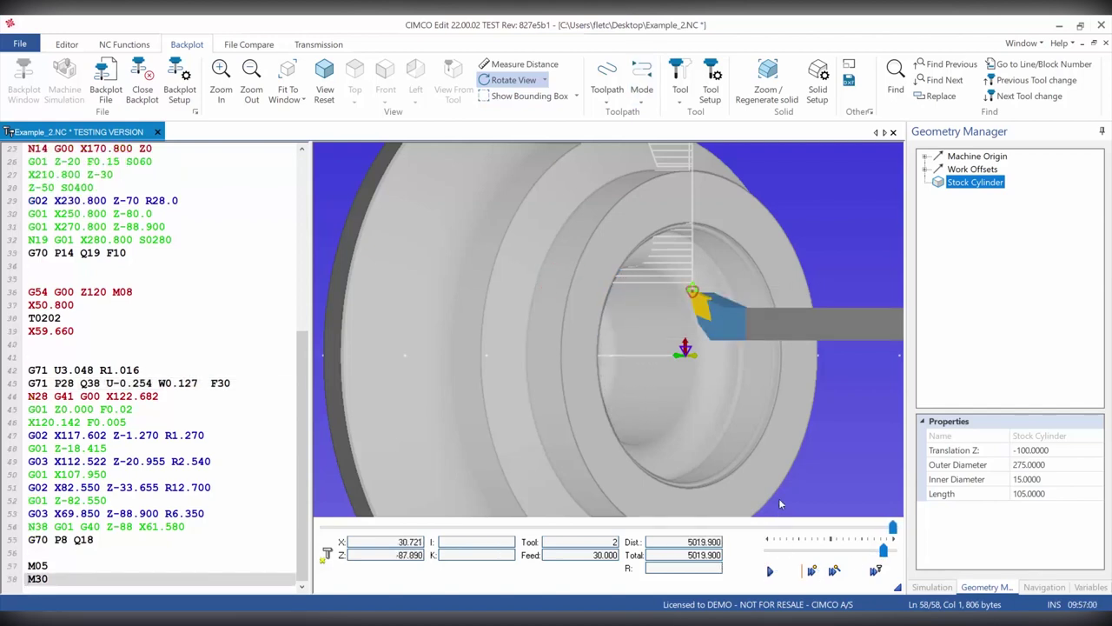
pyautogui.moveTo(845, 398)
pyautogui.mouseDown()
pyautogui.moveTo(759, 402)
pyautogui.moveTo(740, 380)
pyautogui.moveTo(846, 388)
pyautogui.moveTo(854, 419)
pyautogui.moveTo(830, 412)
pyautogui.mouseUp()
pyautogui.scroll(-4, 644, 283)
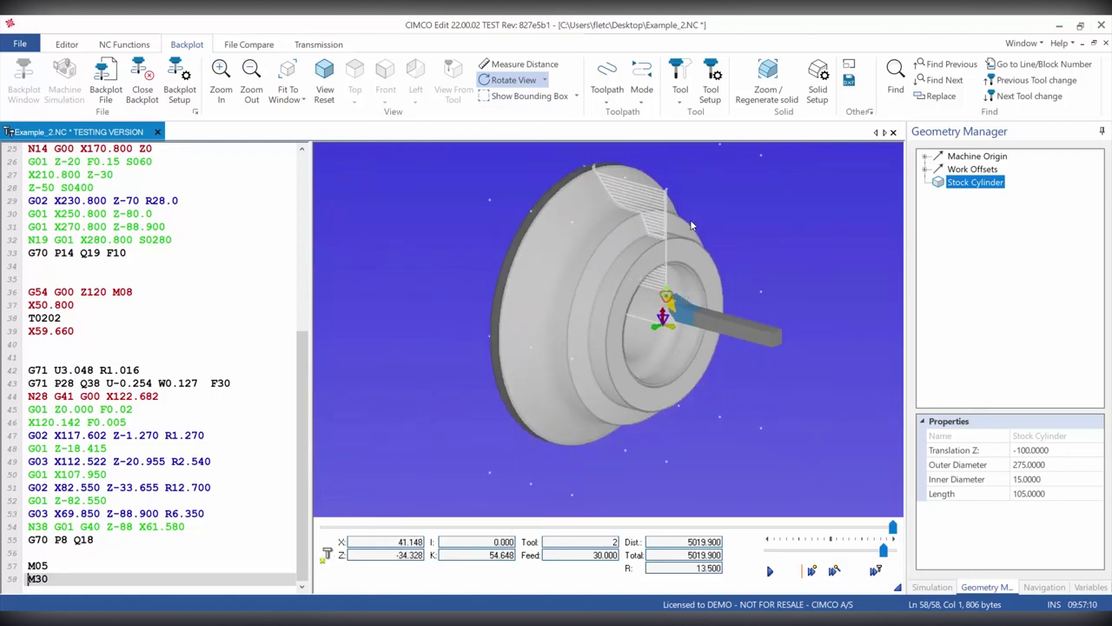
pyautogui.scroll(2, 694, 224)
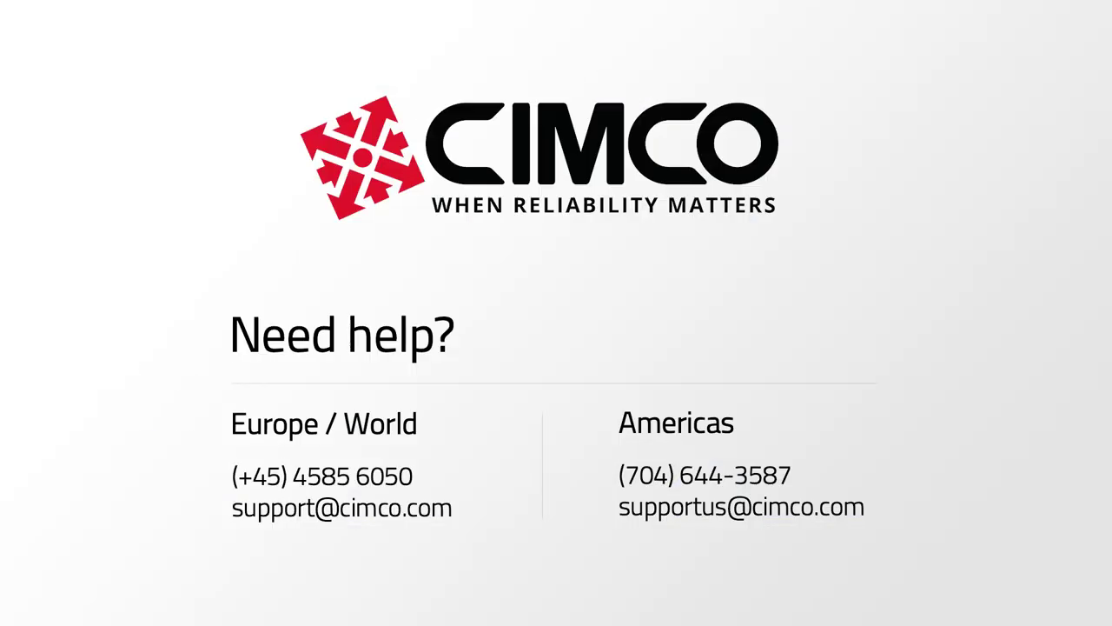